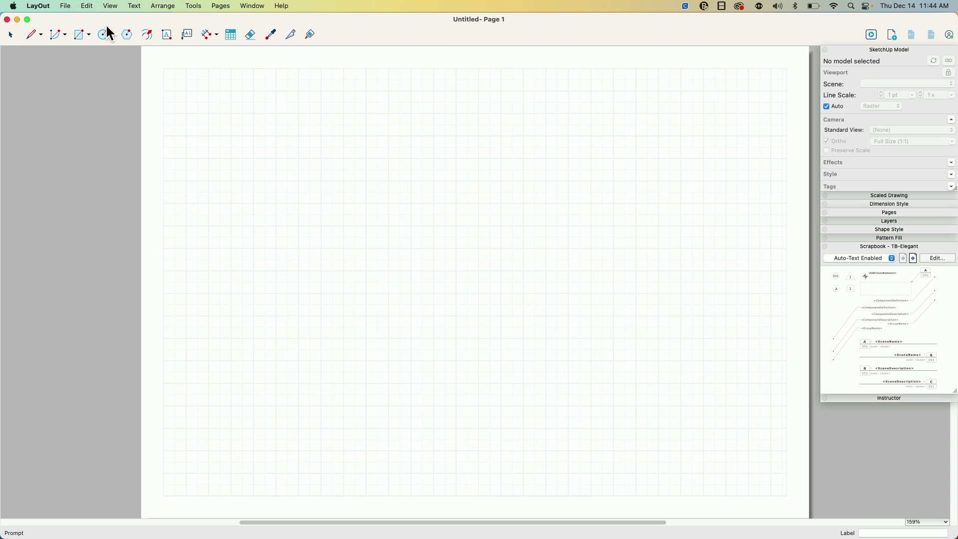
# - Insert Cabin-Template.skp onto Page 1 as a viewport showing the cabin's ISO scene
pyautogui.click(67, 7)
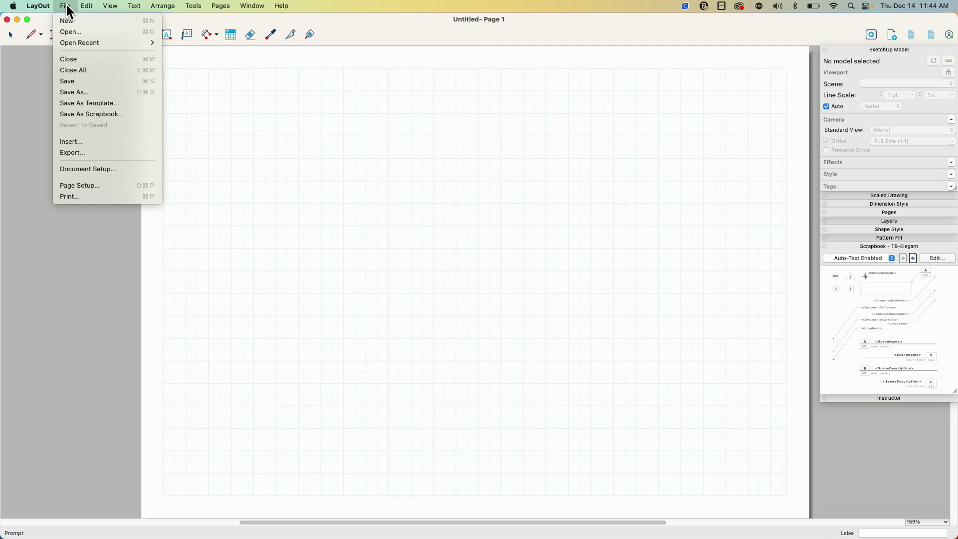
pyautogui.click(70, 141)
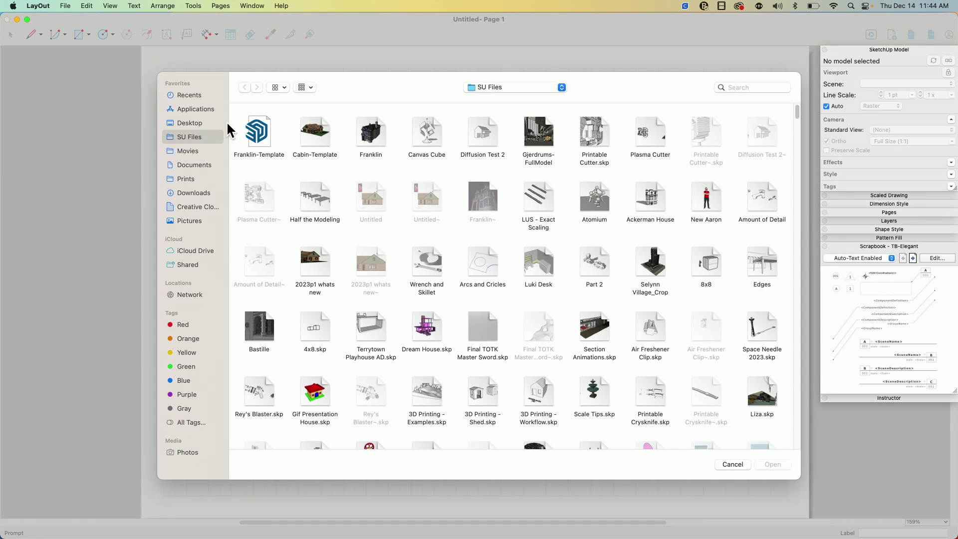
pyautogui.click(325, 132)
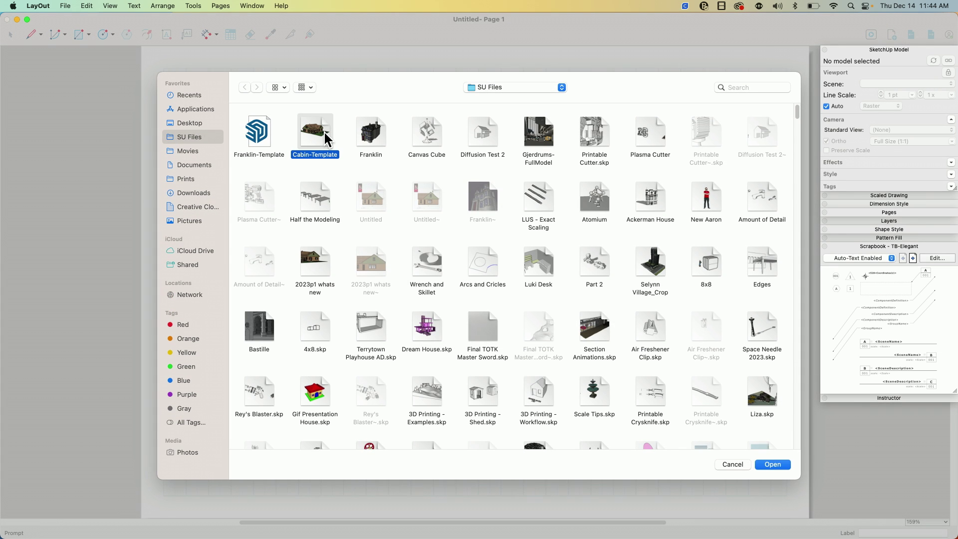
pyautogui.click(773, 467)
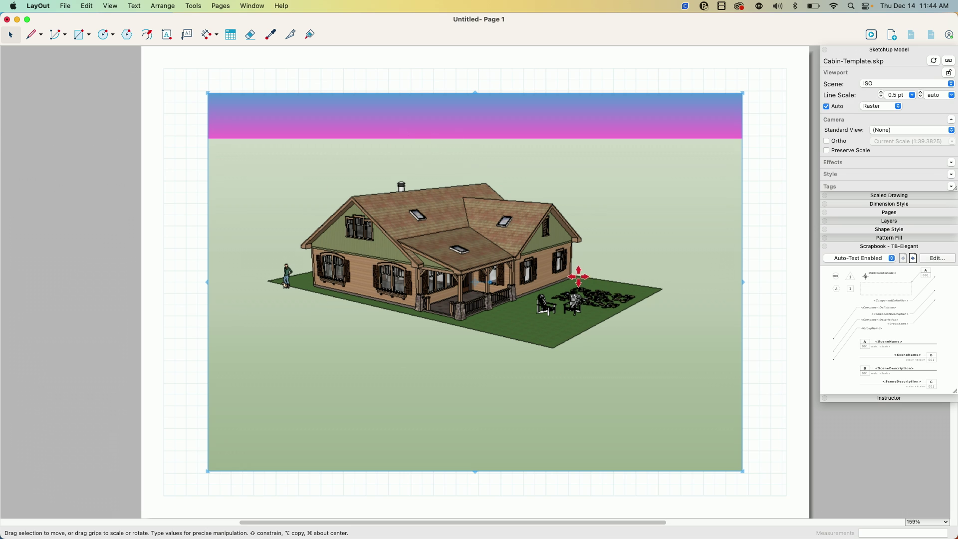
# - Show the FRONT scene in the cabin viewport at orthographic scale 1/8" = 1'-0" (1:96)
pyautogui.click(870, 83)
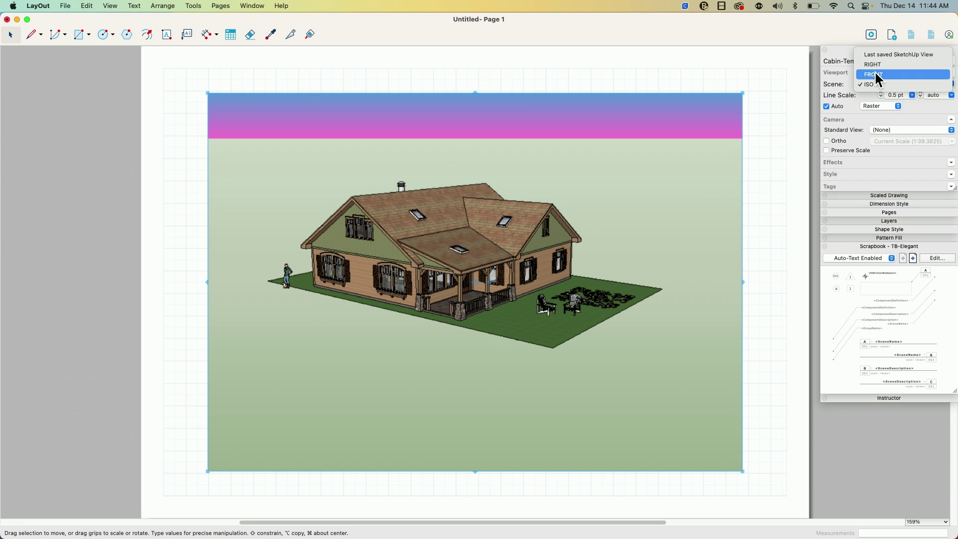
pyautogui.click(866, 75)
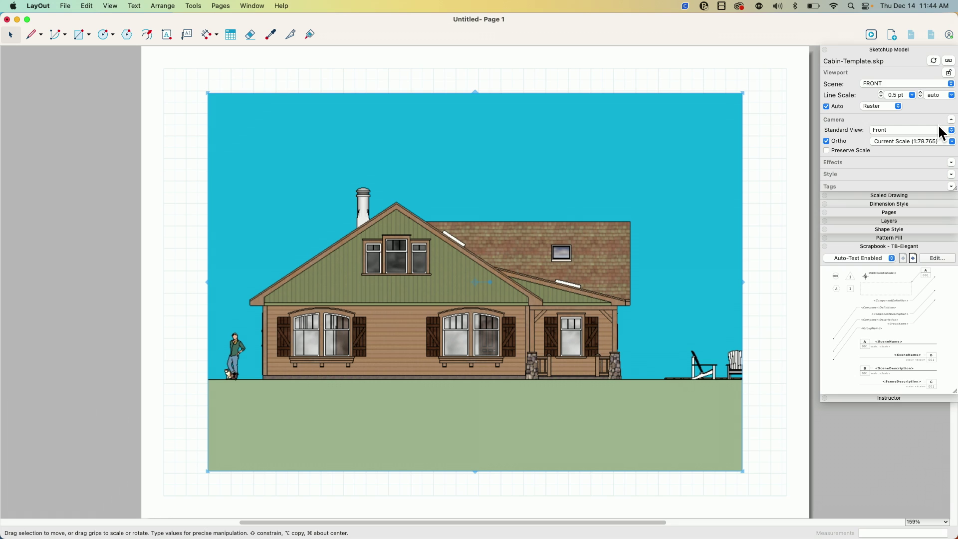
pyautogui.click(904, 142)
pyautogui.click(953, 144)
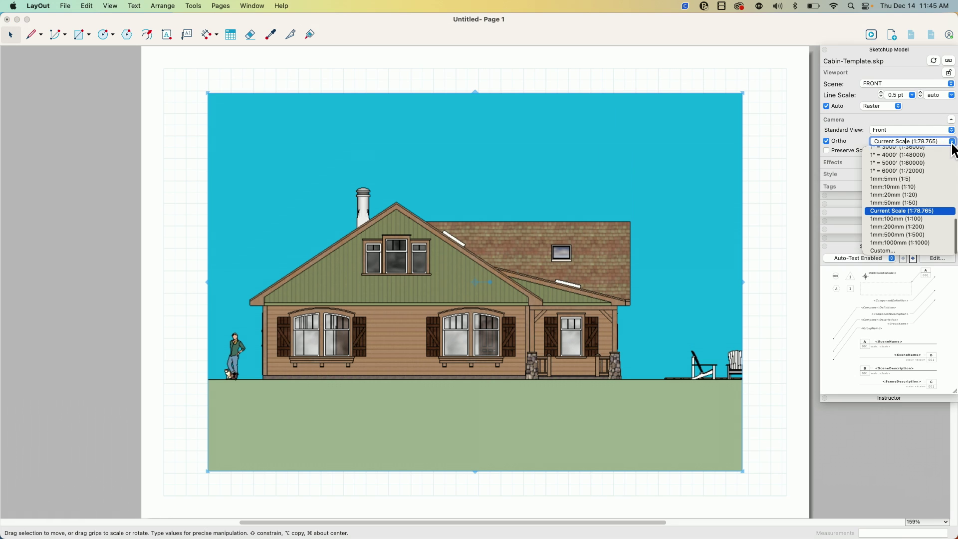
pyautogui.scroll(3, 934, 177)
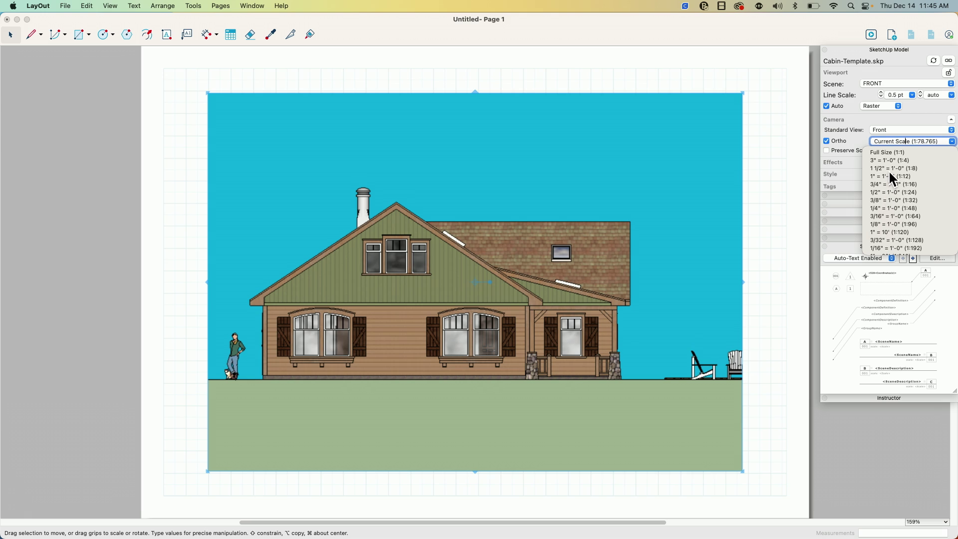
pyautogui.click(894, 225)
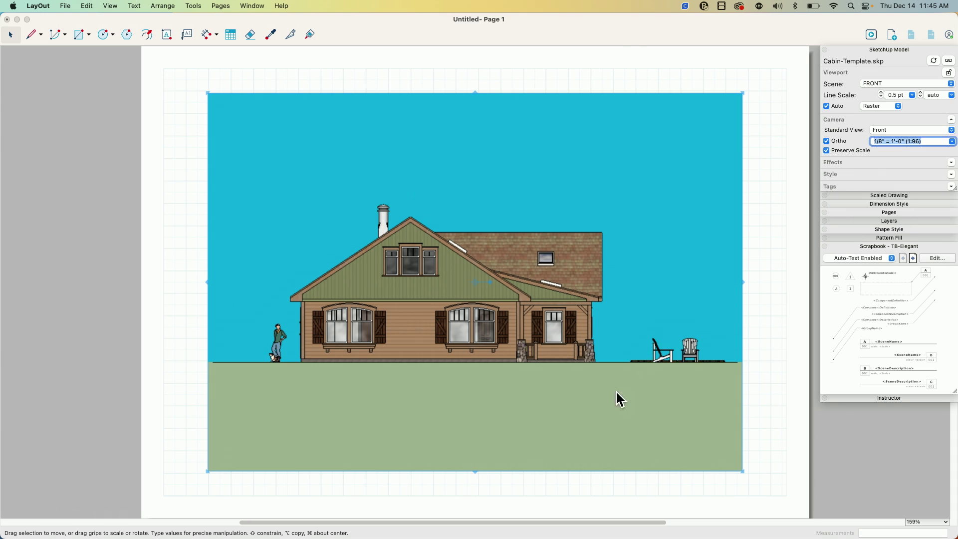
# - Crop the FRONT viewport into a wide, short strip across the page's lower half, shifted slightly right
pyautogui.moveTo(475, 471); pyautogui.dragTo(473, 381)
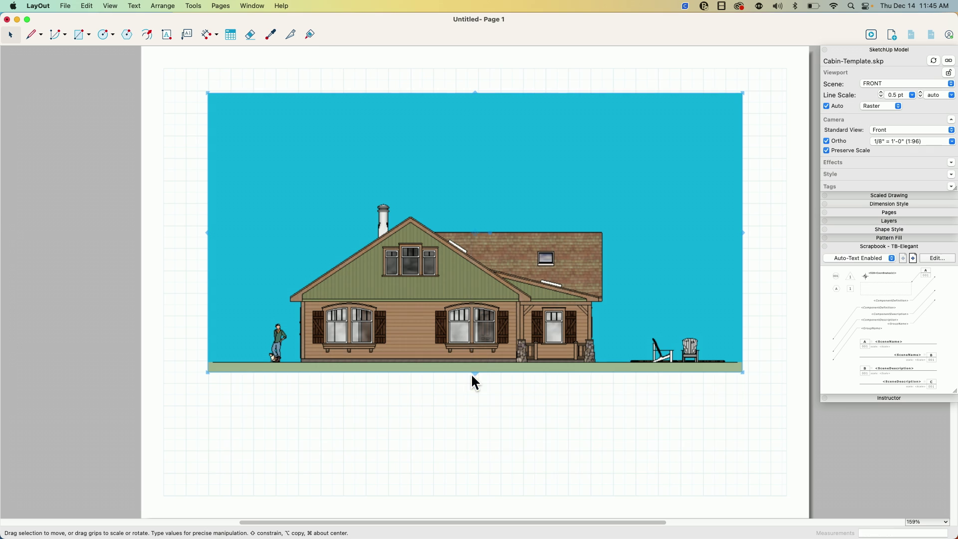
pyautogui.moveTo(474, 91); pyautogui.dragTo(473, 192)
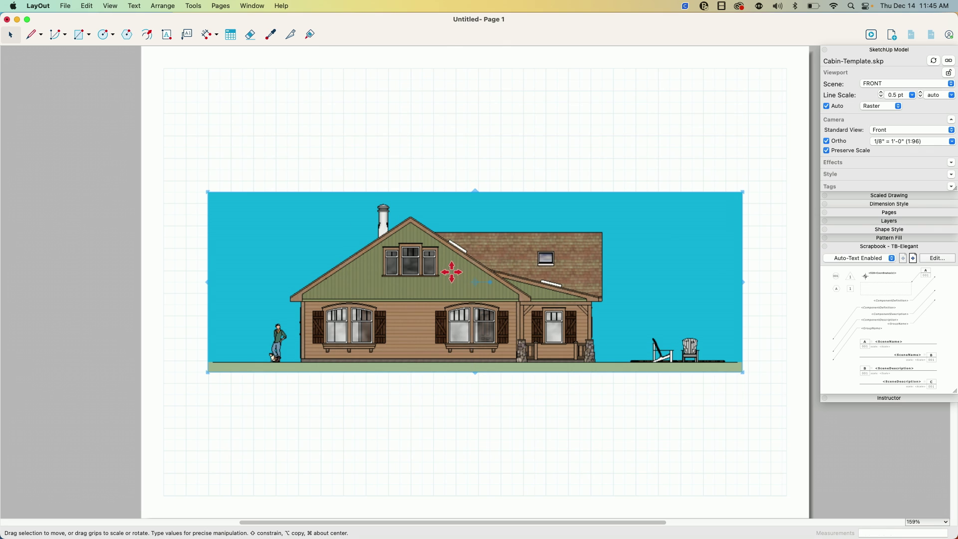
pyautogui.moveTo(452, 274); pyautogui.dragTo(409, 354)
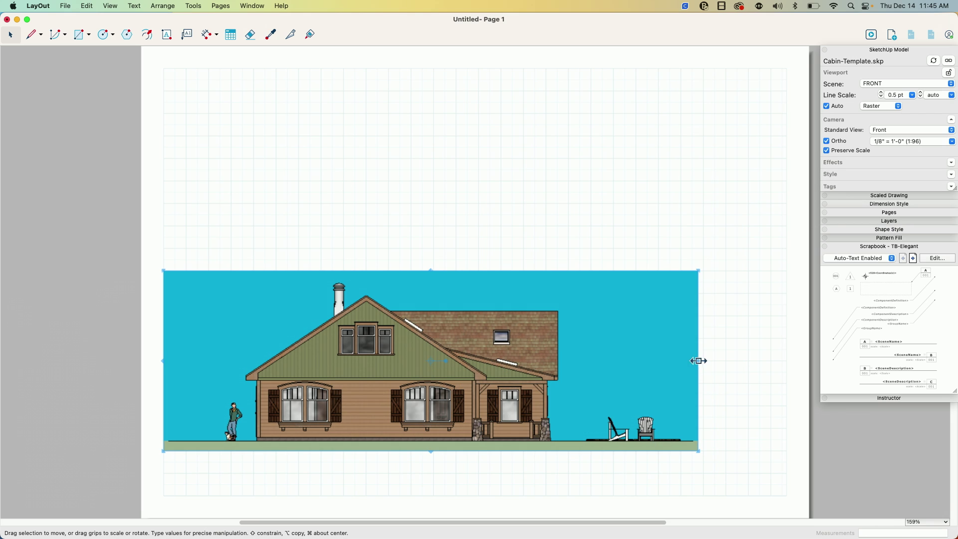
pyautogui.moveTo(698, 361); pyautogui.dragTo(782, 364)
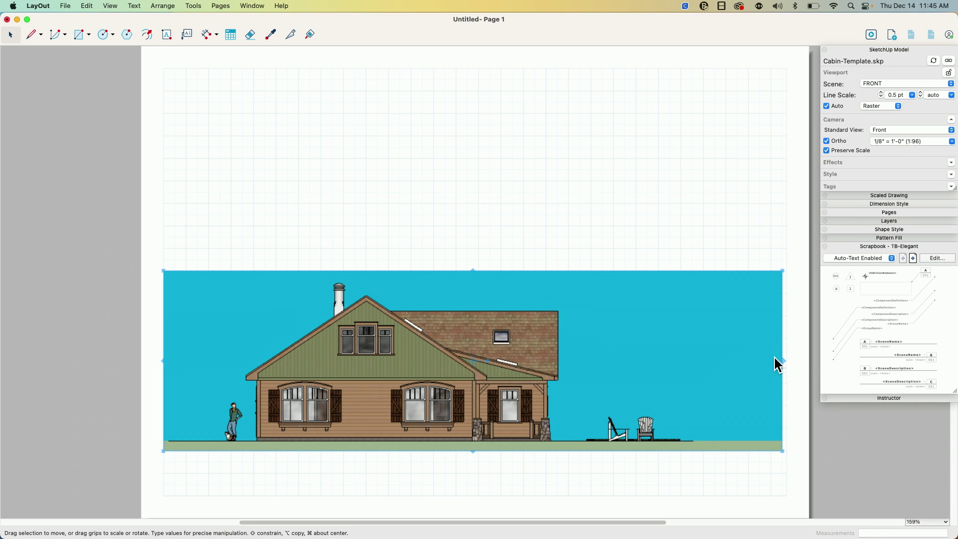
pyautogui.moveTo(784, 361); pyautogui.dragTo(738, 364)
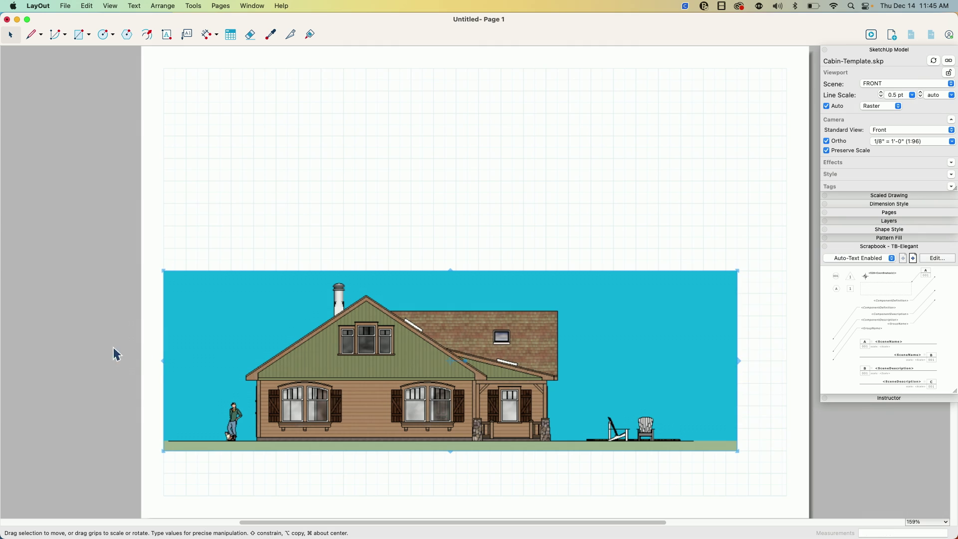
pyautogui.moveTo(164, 363); pyautogui.dragTo(130, 362)
pyautogui.moveTo(200, 361); pyautogui.dragTo(240, 359)
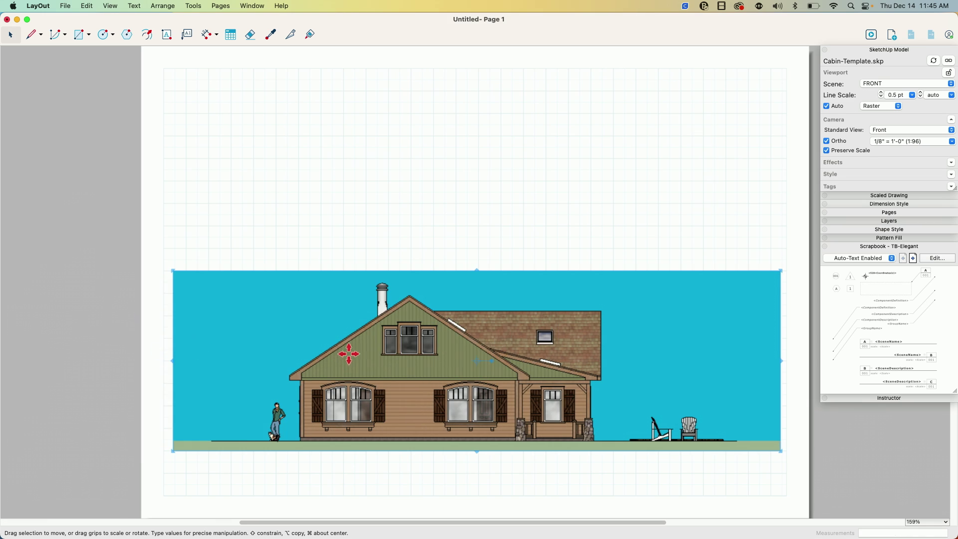
pyautogui.click(622, 470)
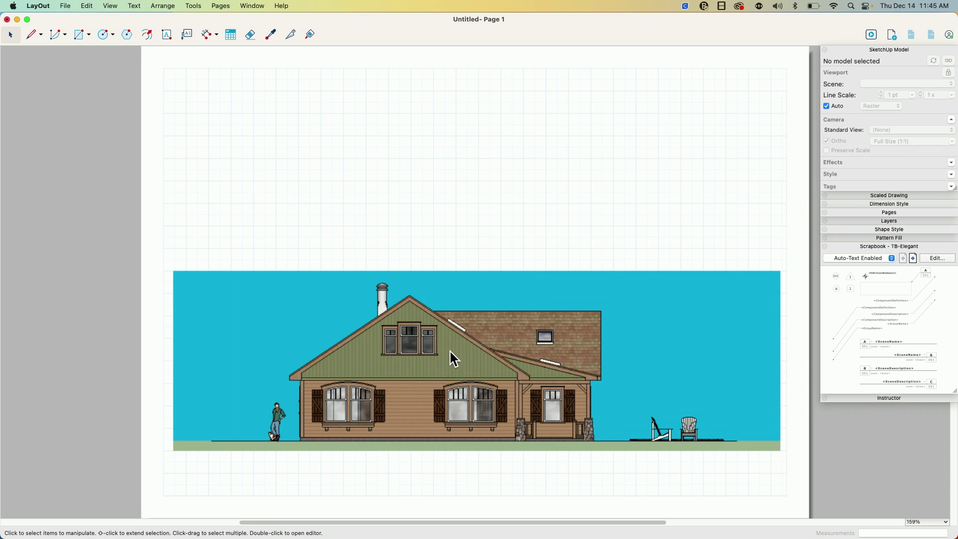
pyautogui.click(404, 397)
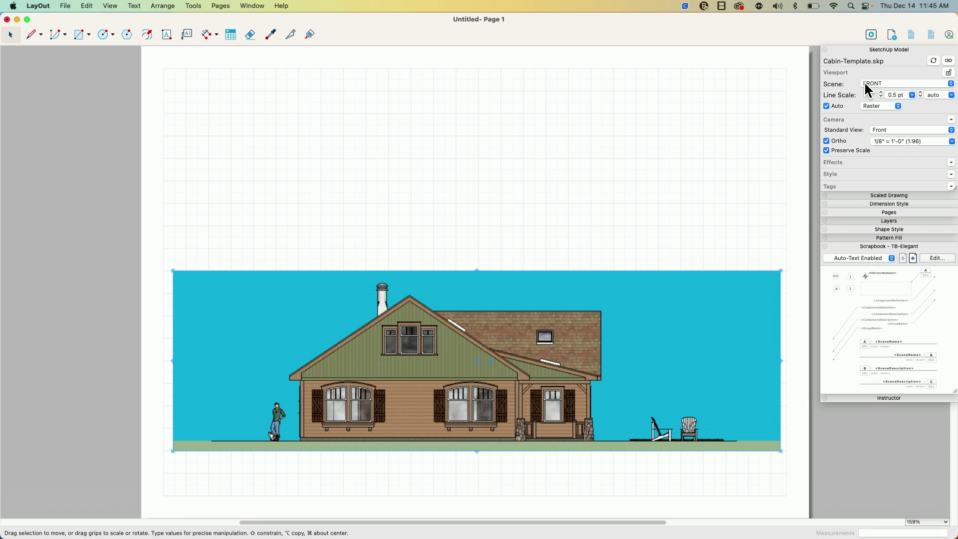
# - Duplicate the FRONT elevation viewport into the upper half of the page
pyautogui.rightClick(413, 361)
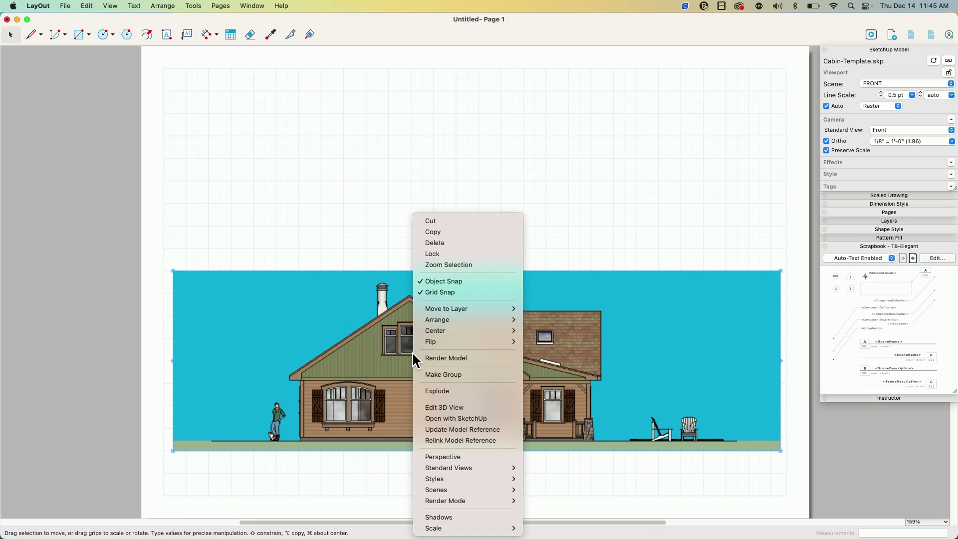
pyautogui.click(385, 357)
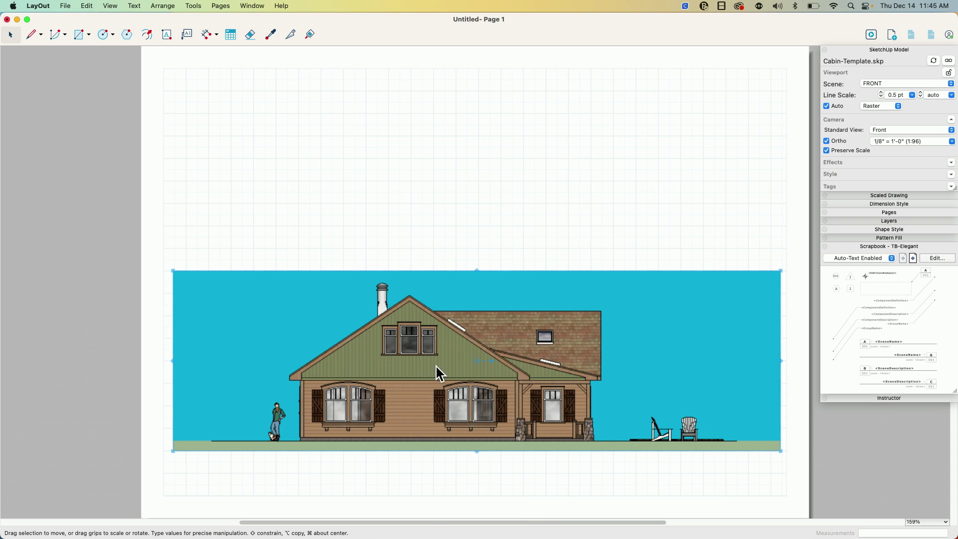
pyautogui.moveTo(438, 368); pyautogui.dragTo(437, 162)
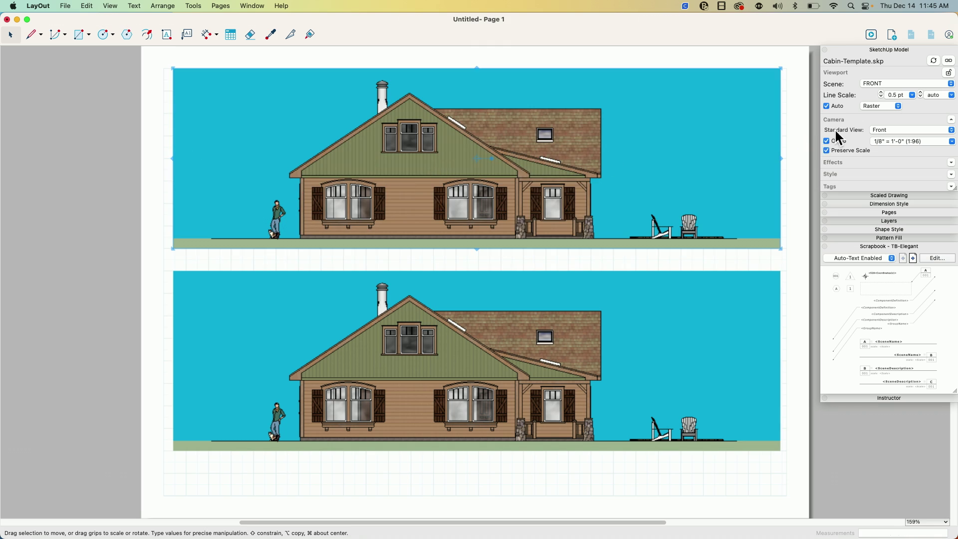
# - Assign the RIGHT scene to the bottom viewport, keeping FRONT on the top copy
pyautogui.click(913, 85)
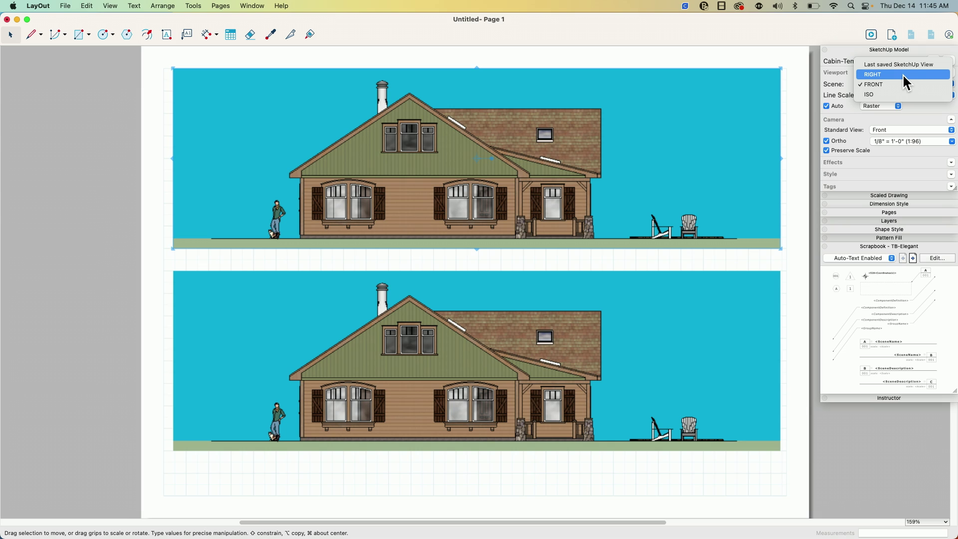
pyautogui.click(906, 81)
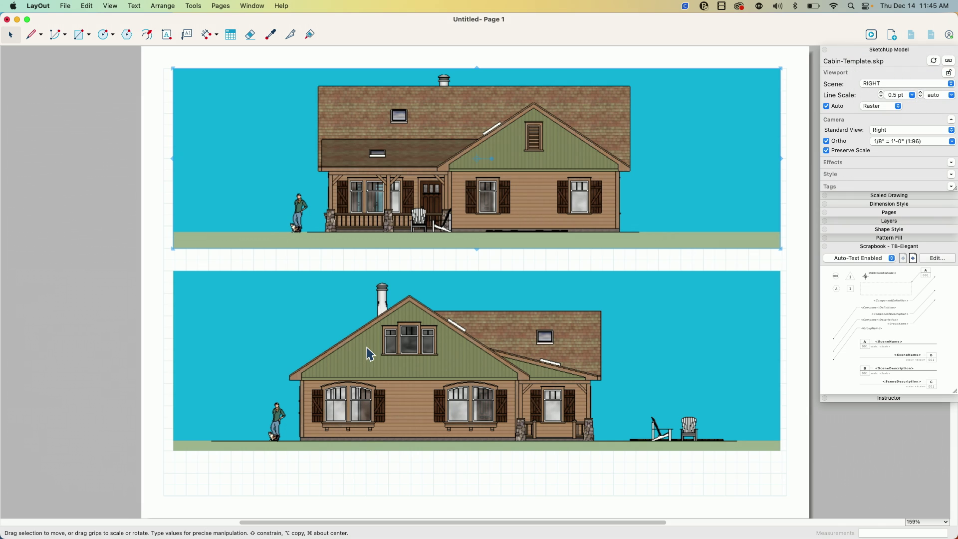
pyautogui.click(431, 352)
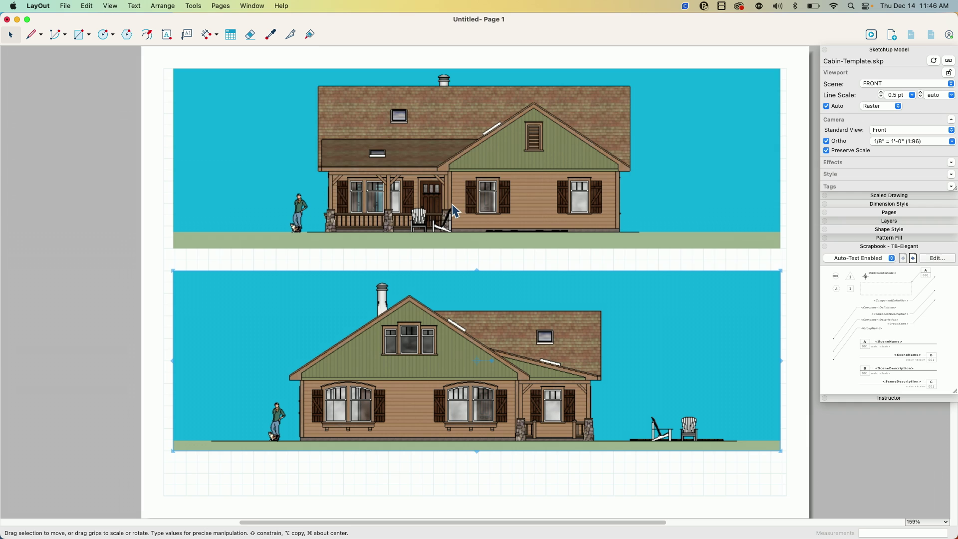
pyautogui.press('super+z')
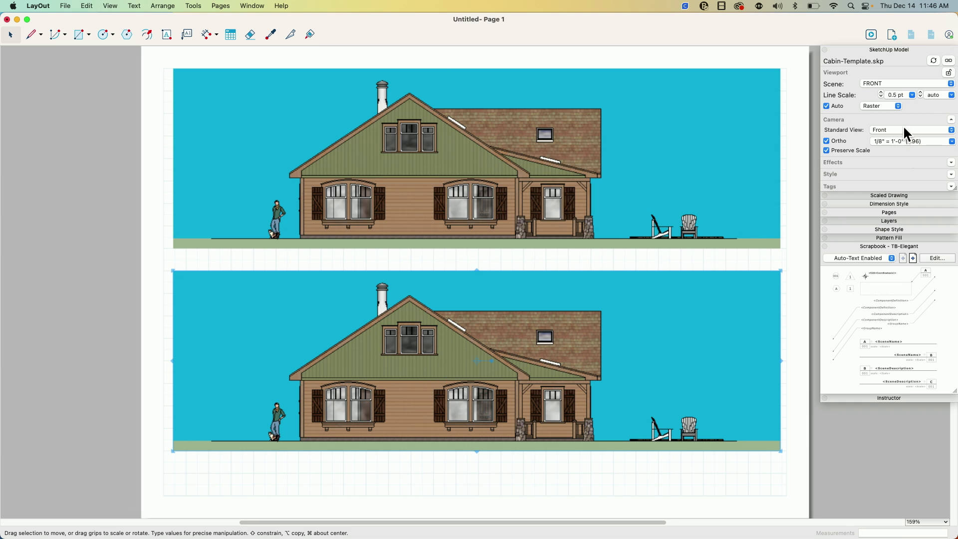
pyautogui.click(908, 82)
pyautogui.click(906, 76)
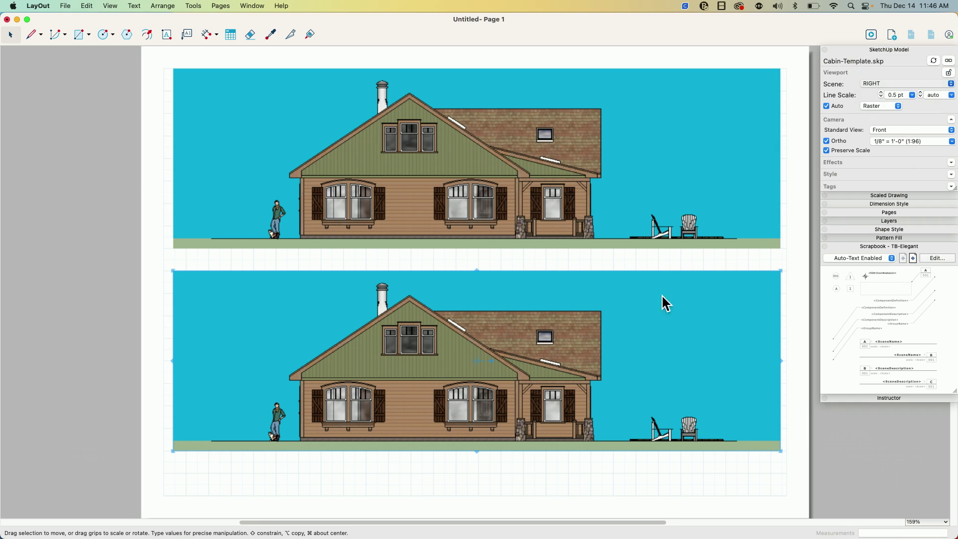
# - Nudge the bottom viewport into place and crop the top FRONT viewport narrower from both sides
pyautogui.moveTo(506, 369); pyautogui.dragTo(505, 392)
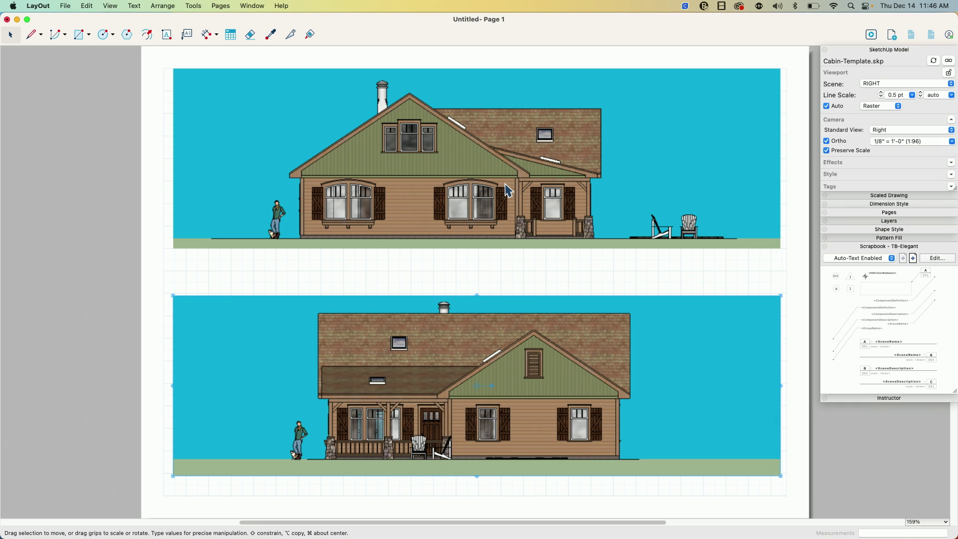
pyautogui.moveTo(488, 341); pyautogui.dragTo(488, 326)
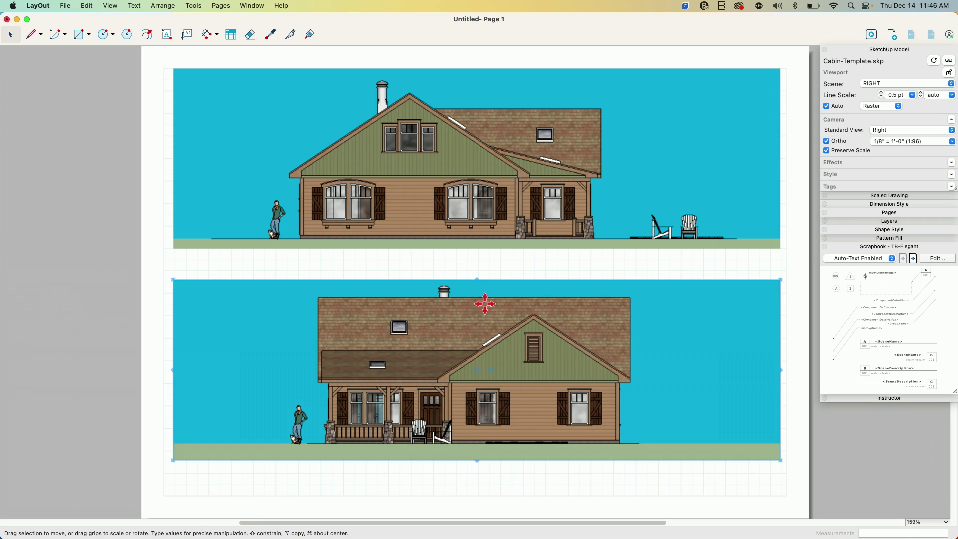
pyautogui.click(355, 197)
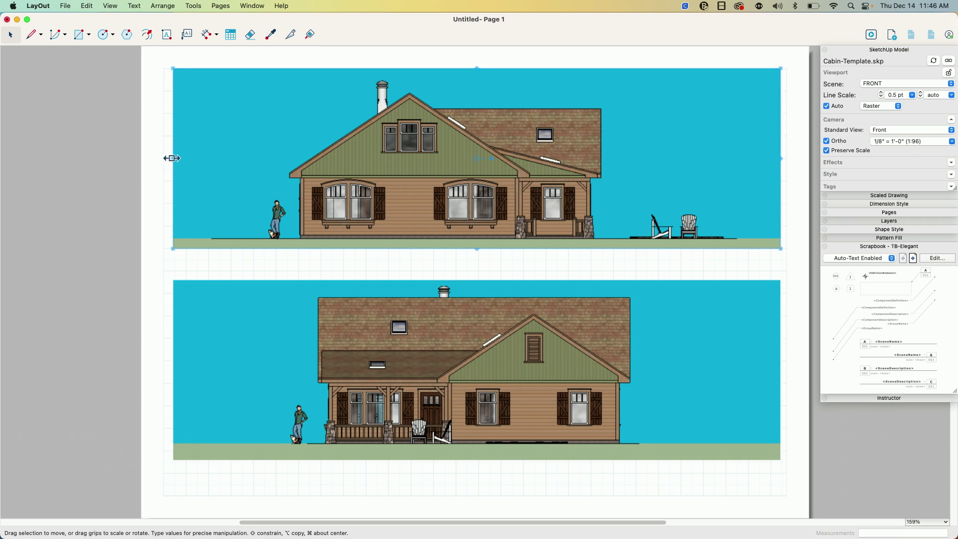
pyautogui.moveTo(171, 158); pyautogui.dragTo(265, 158)
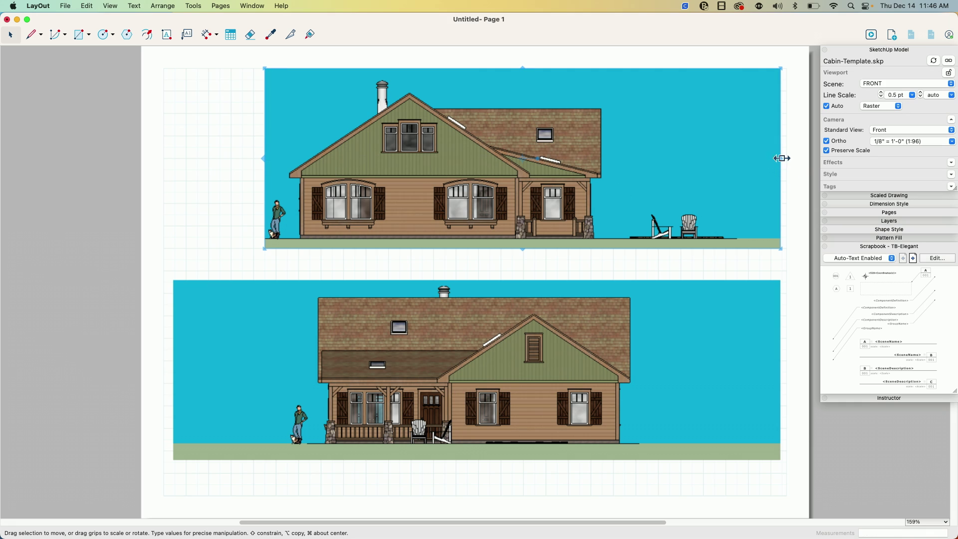
pyautogui.moveTo(780, 157); pyautogui.dragTo(634, 176)
# - Move the cropped elevation right and place a copy of it to its left
pyautogui.moveTo(517, 191); pyautogui.dragTo(655, 189)
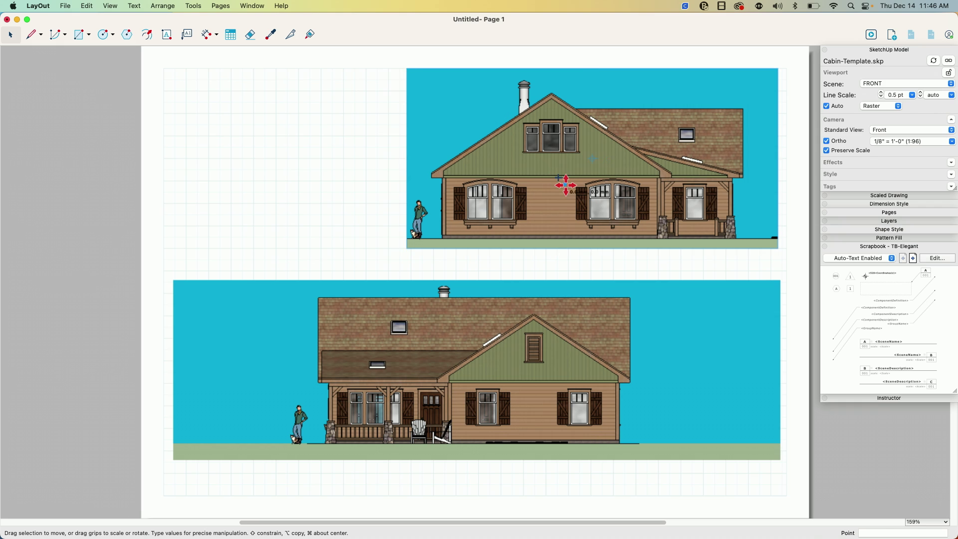
pyautogui.keyDown('alt'); pyautogui.moveTo(567, 185); pyautogui.dragTo(372, 171); pyautogui.keyUp('alt')
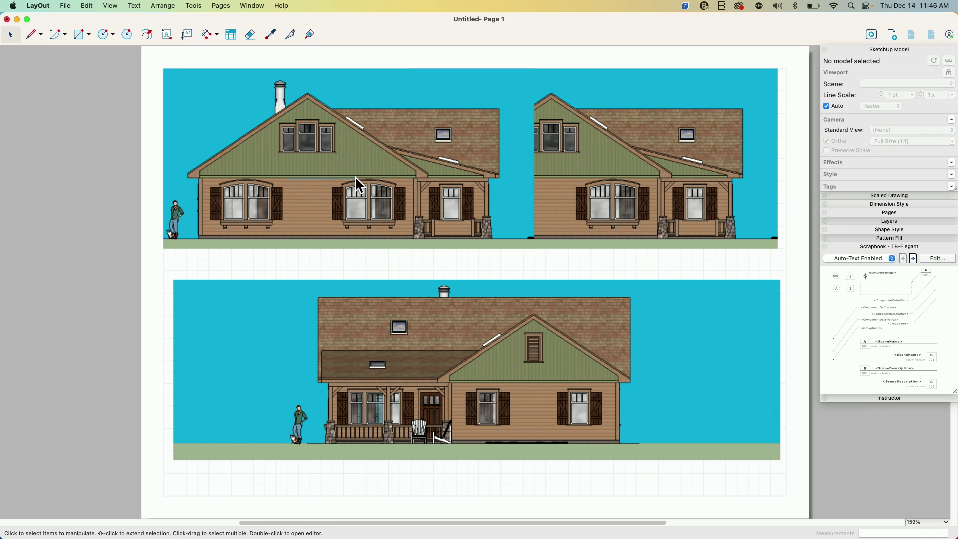
pyautogui.moveTo(265, 185)
pyautogui.mouseDown()
pyautogui.moveTo(253, 188)
pyautogui.moveTo(278, 186)
pyautogui.mouseUp()
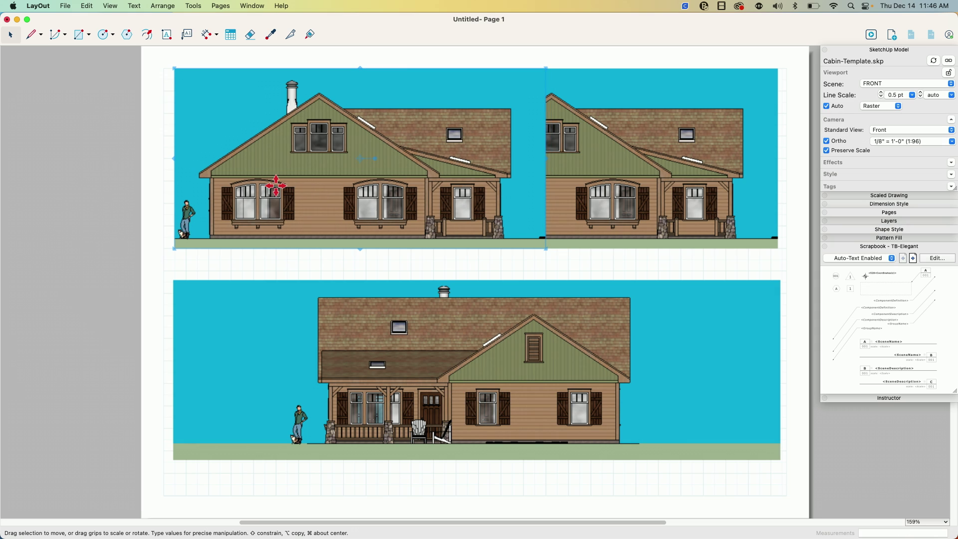
# - Switch the upper-left viewport to the ISO scene, narrow its frame, and pan the house into view
pyautogui.click(885, 84)
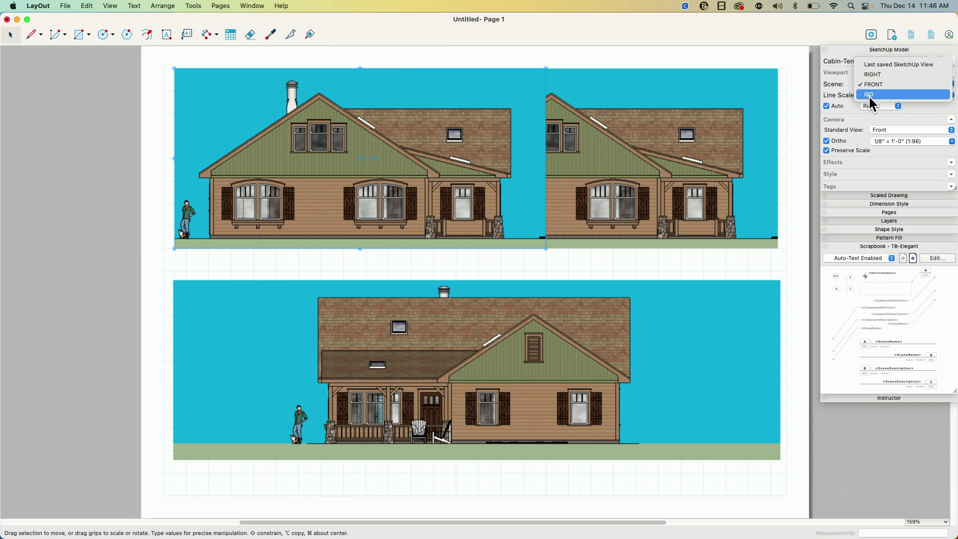
pyautogui.click(867, 95)
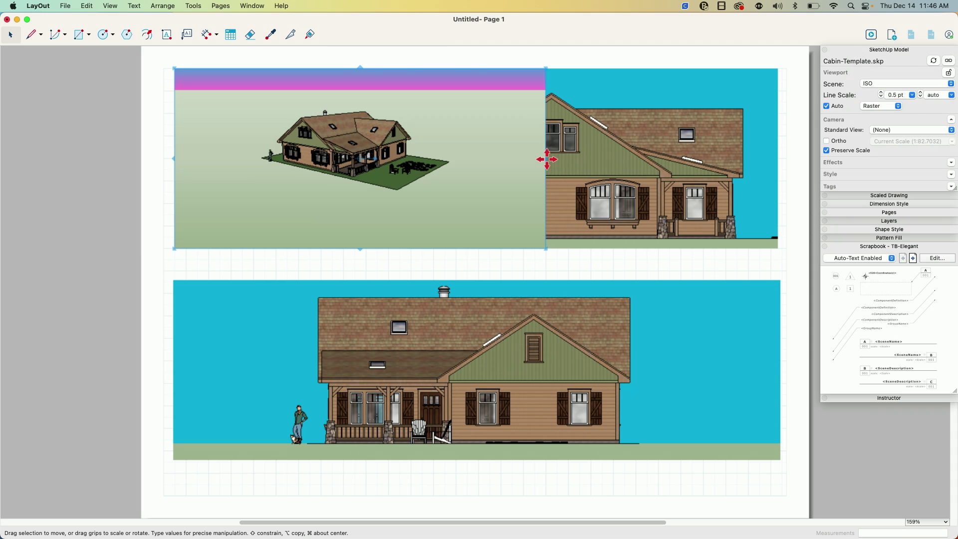
pyautogui.moveTo(548, 158); pyautogui.dragTo(391, 160)
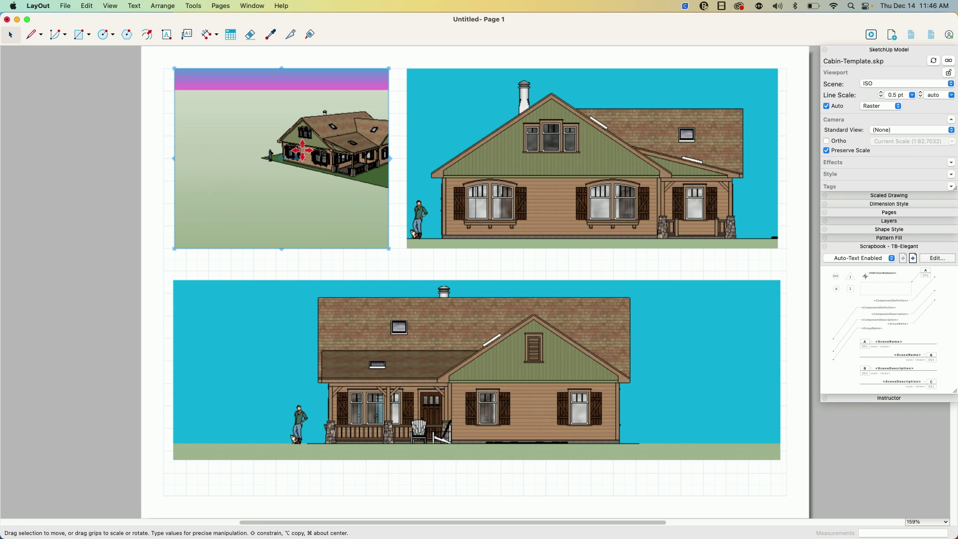
pyautogui.doubleClick(302, 150)
pyautogui.keyDown('shift'); pyautogui.moveTo(302, 149); pyautogui.dragTo(259, 153, button='middle'); pyautogui.keyUp('shift')
pyautogui.click(127, 205)
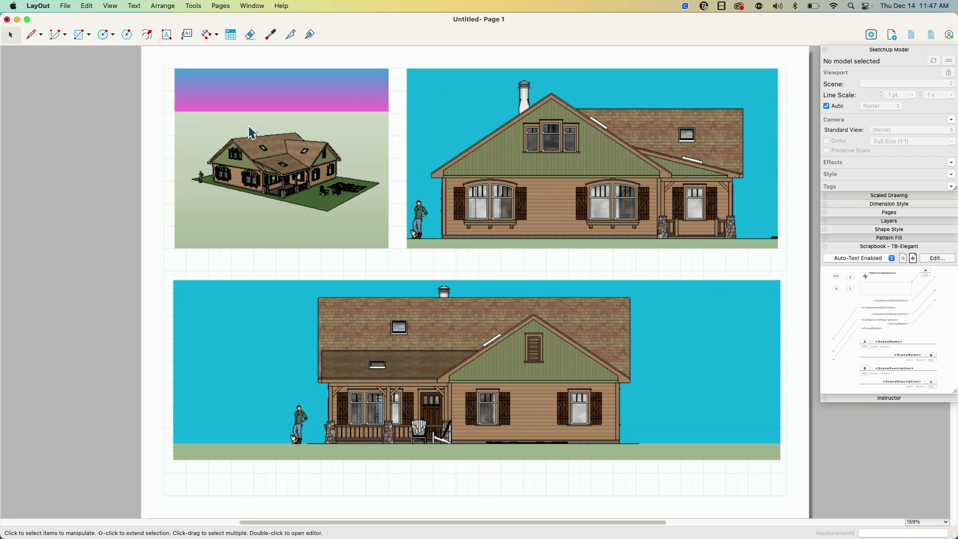
# - Change the ISO viewport's render mode from Raster to Hybrid, accepting the warning
pyautogui.click(259, 174)
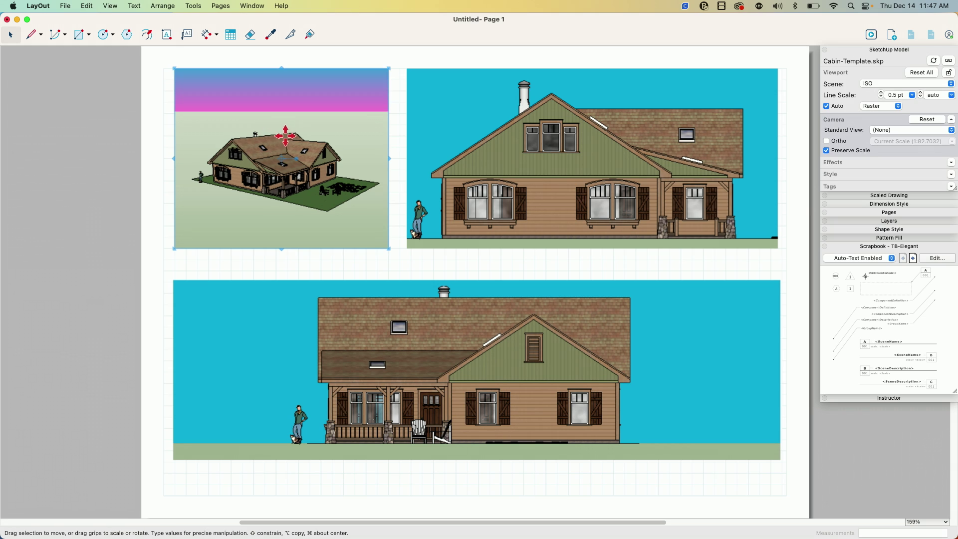
pyautogui.click(881, 106)
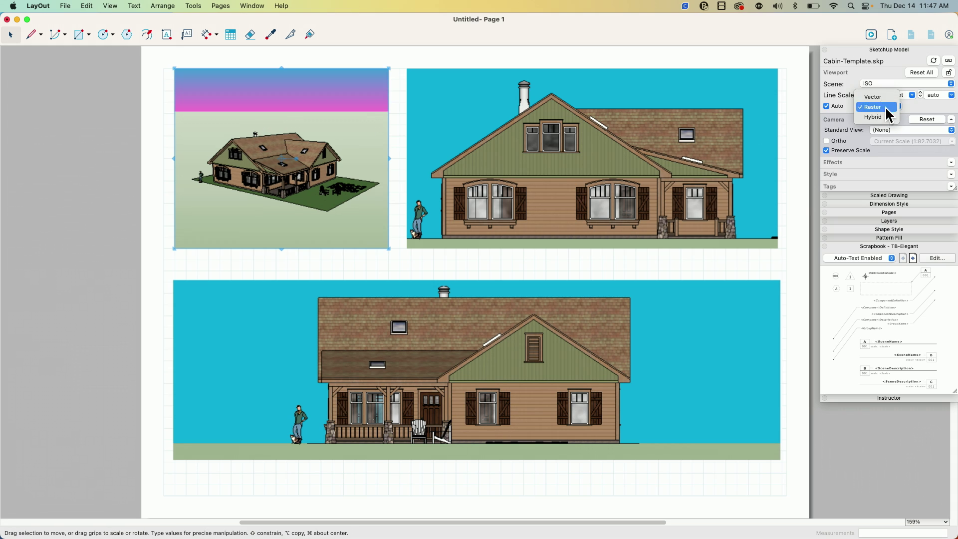
pyautogui.click(877, 117)
pyautogui.click(493, 216)
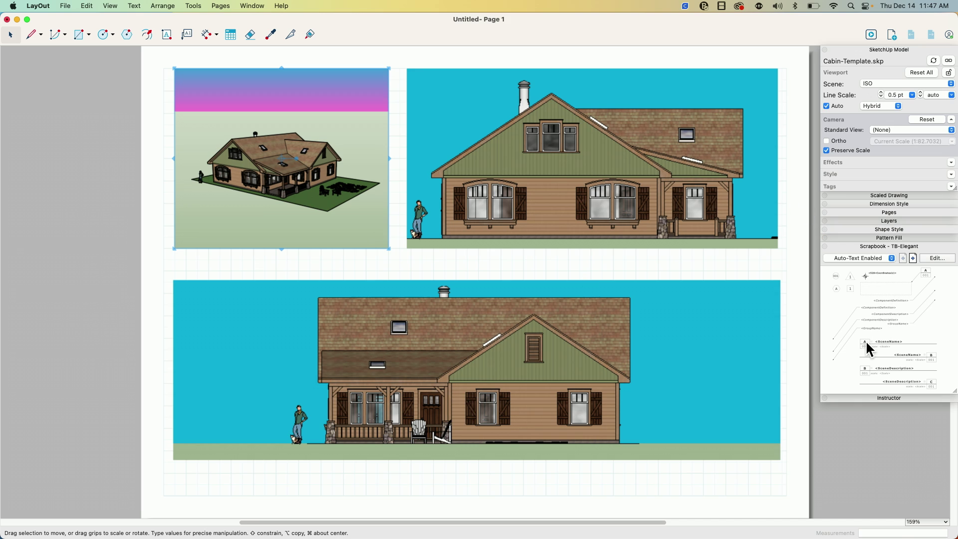
# - Place a SceneName caption from the Scrapbook and copy it under the perspective viewport
pyautogui.moveTo(868, 344); pyautogui.dragTo(408, 278)
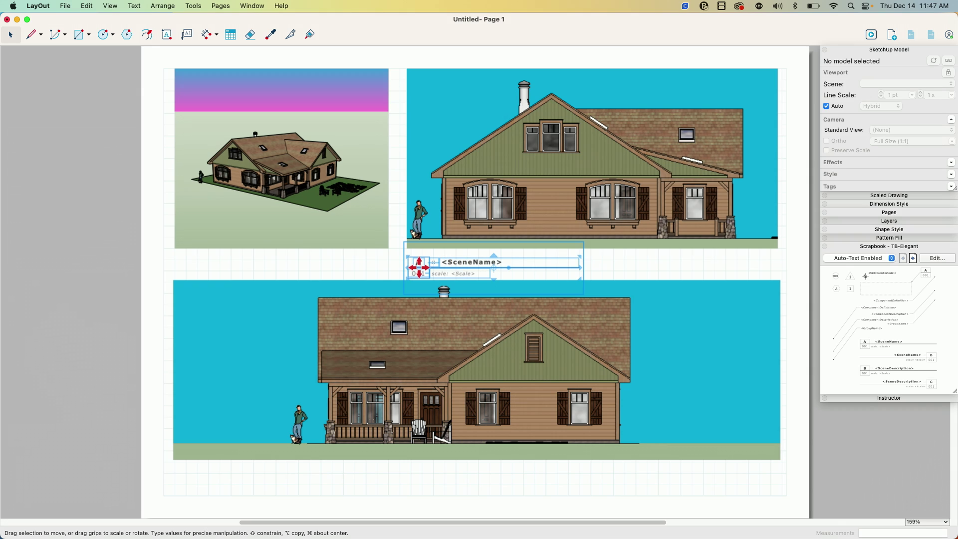
pyautogui.moveTo(426, 268); pyautogui.dragTo(201, 477)
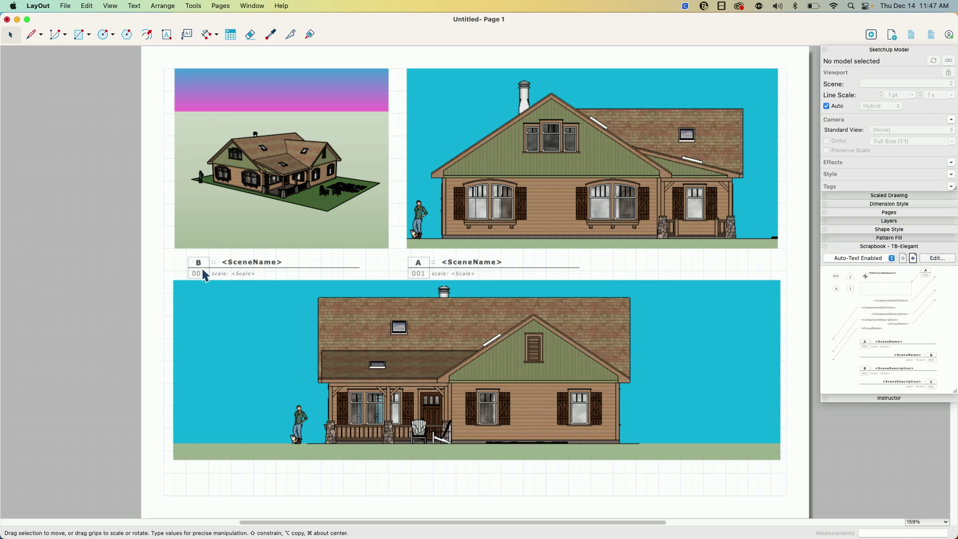
pyautogui.moveTo(205, 275); pyautogui.dragTo(189, 491)
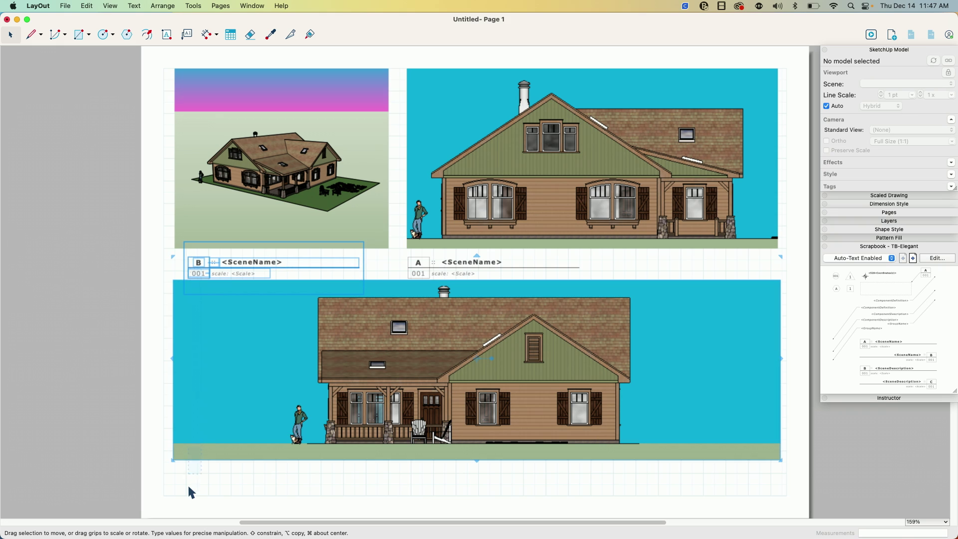
pyautogui.moveTo(196, 272); pyautogui.dragTo(194, 480)
pyautogui.click(237, 523)
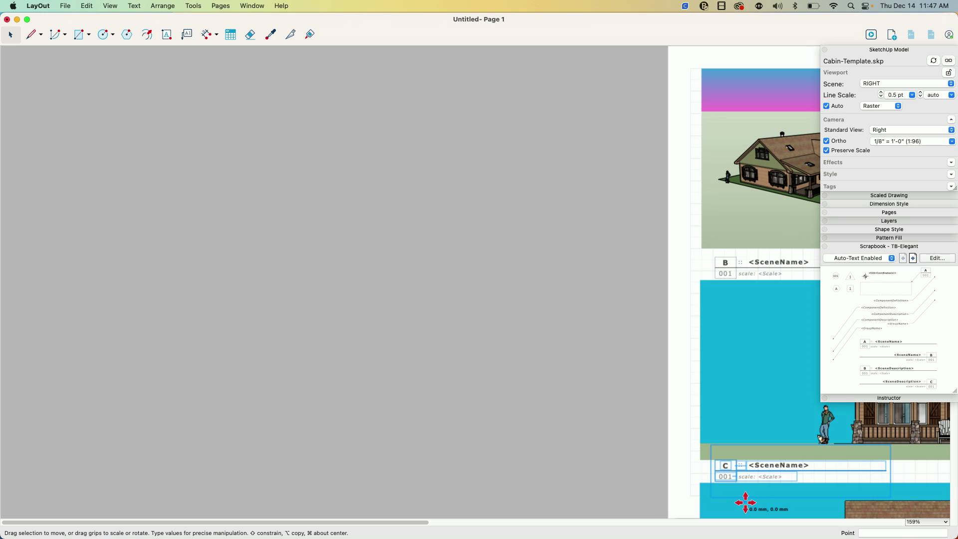
pyautogui.press('super+z')
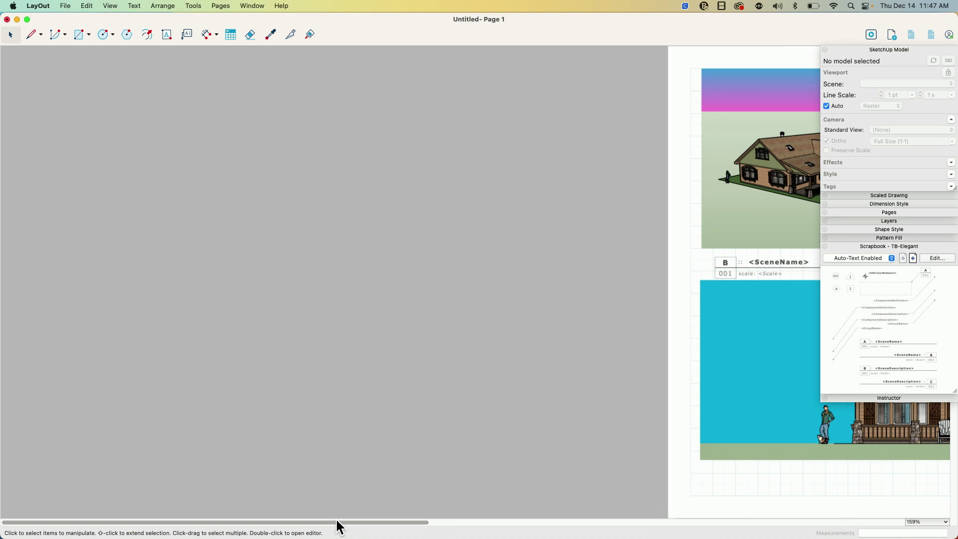
pyautogui.moveTo(336, 522); pyautogui.dragTo(606, 525)
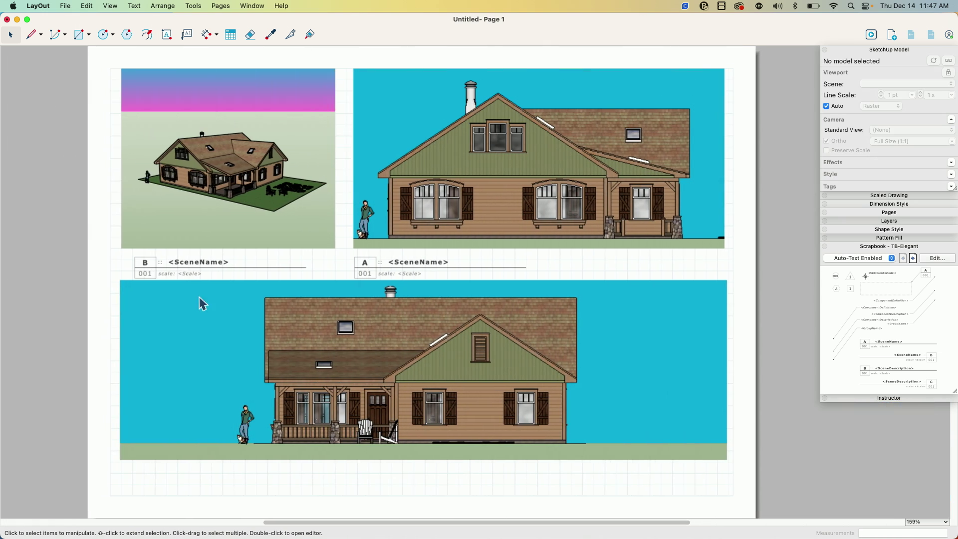
# - Copy the caption below the lower elevation viewport as label D
pyautogui.click(147, 273)
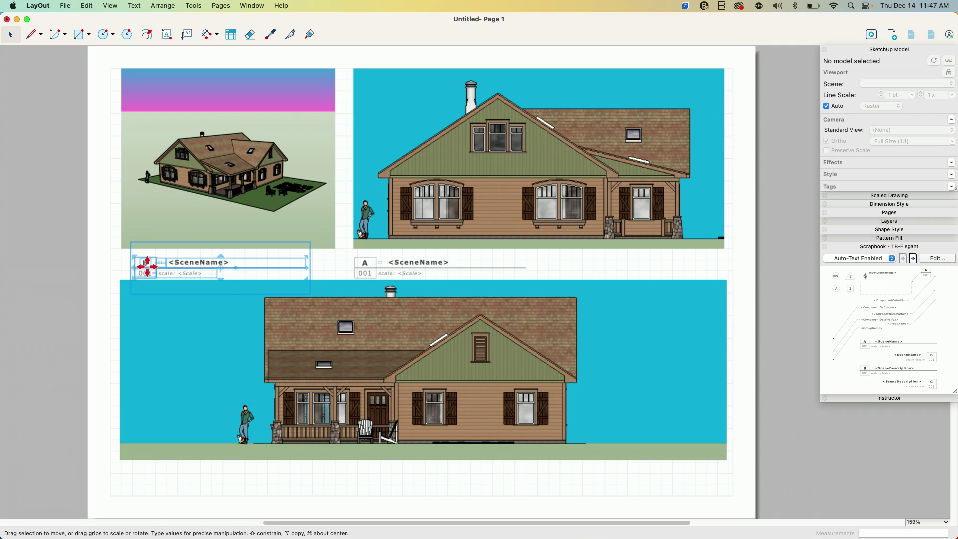
pyautogui.keyDown('alt'); pyautogui.moveTo(147, 267); pyautogui.dragTo(139, 477); pyautogui.keyUp('alt')
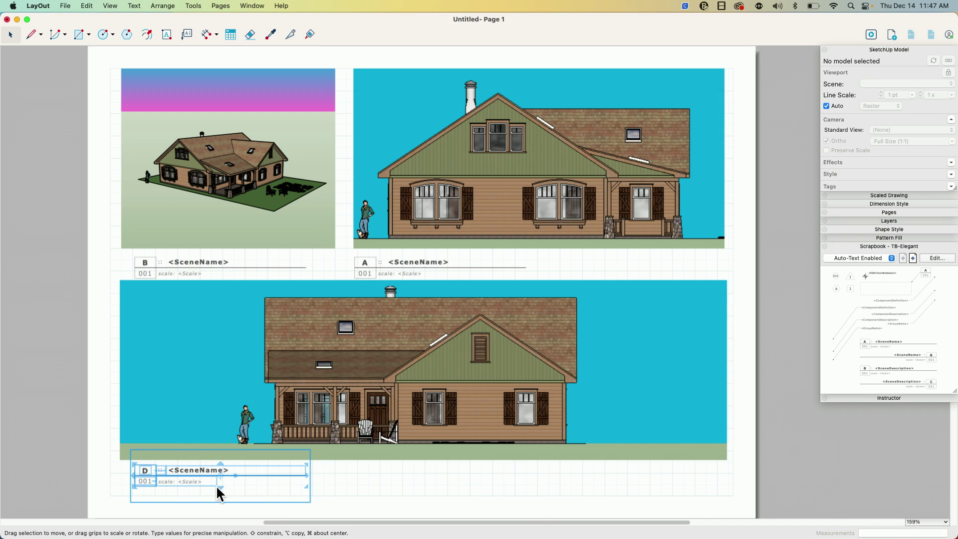
pyautogui.click(759, 401)
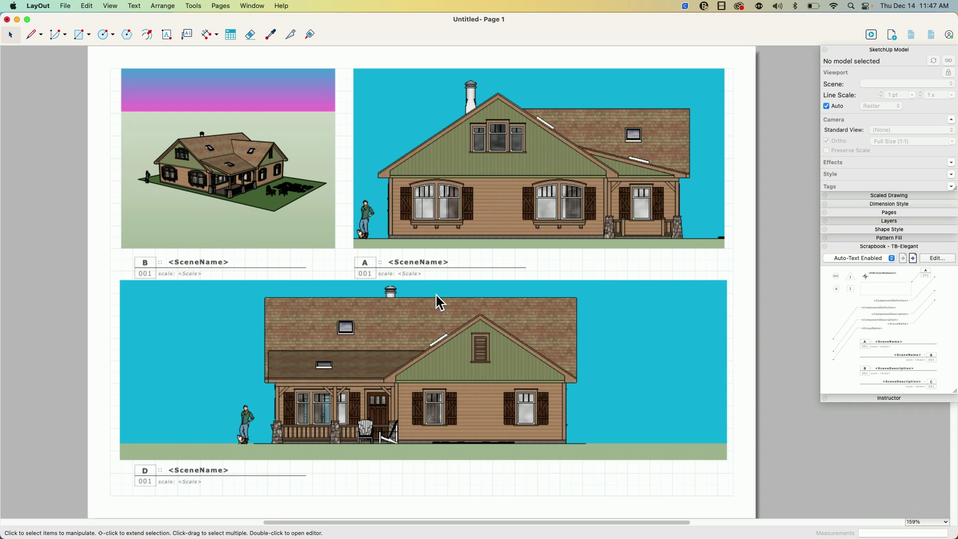
pyautogui.click(385, 263)
# - Letter the front elevation's caption B and title it 'Front Elevation'
pyautogui.doubleClick(405, 260)
pyautogui.click(395, 262)
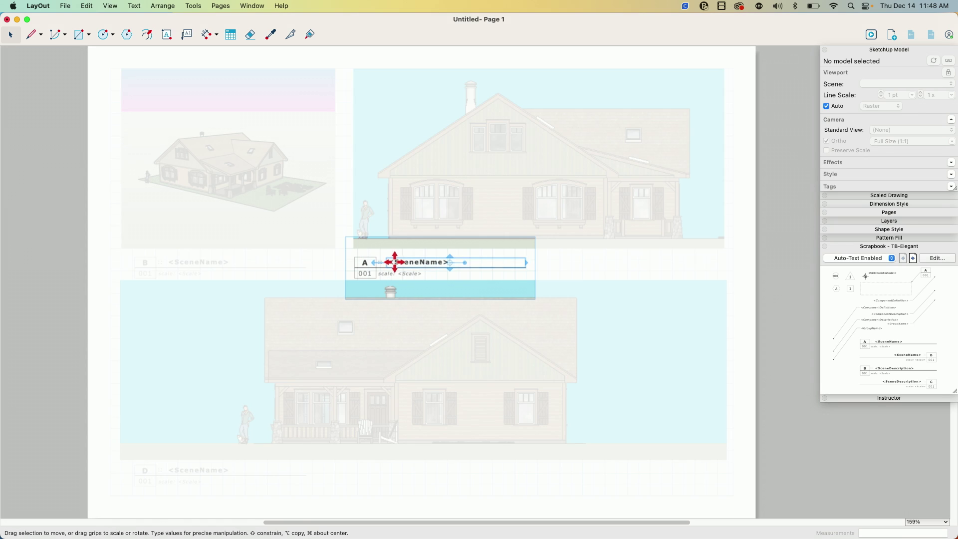
pyautogui.click(389, 259)
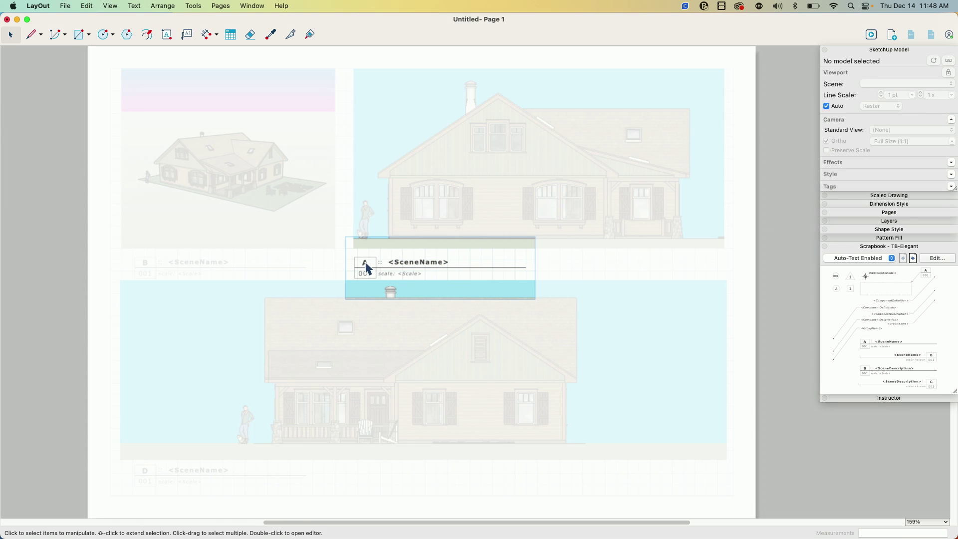
pyautogui.doubleClick(366, 266)
pyautogui.write('B')
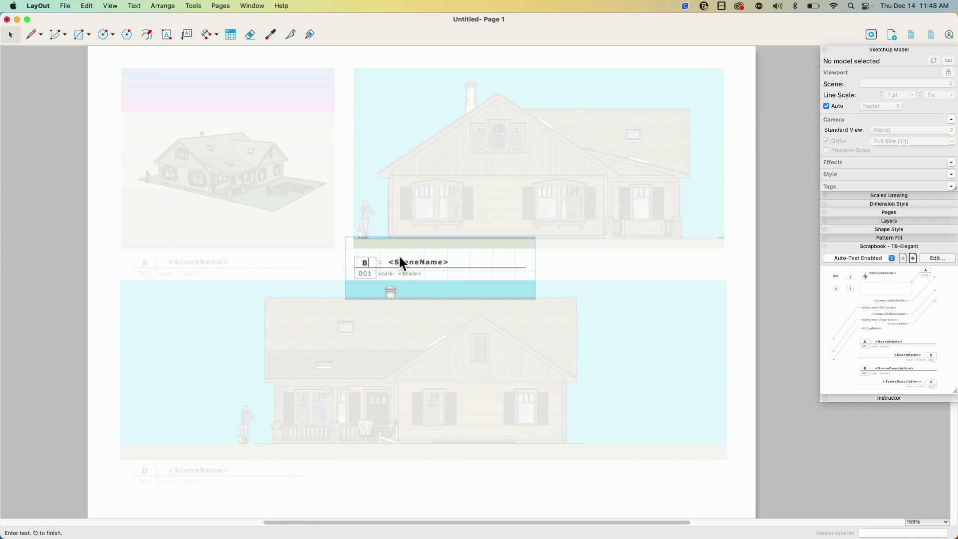
pyautogui.click(544, 266)
pyautogui.doubleClick(432, 265)
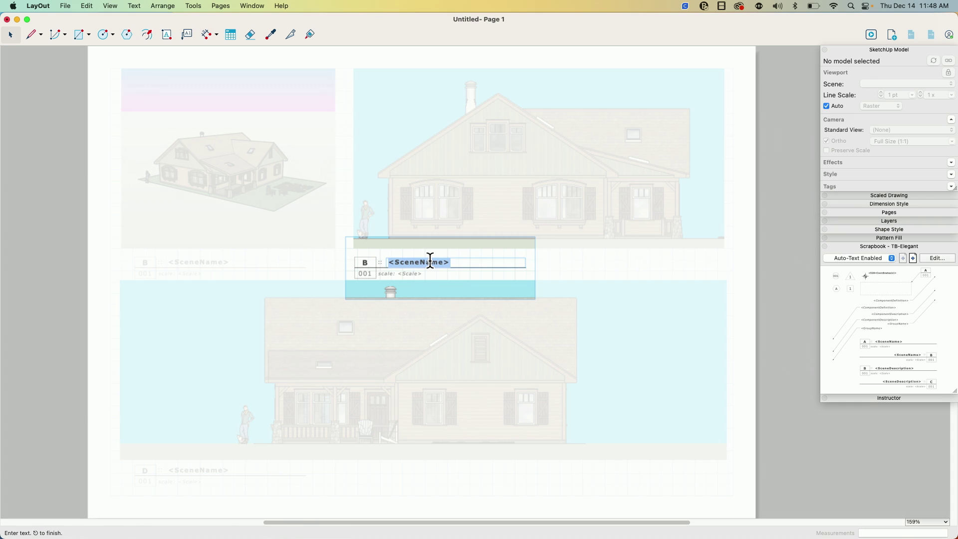
pyautogui.write('Fromt El')
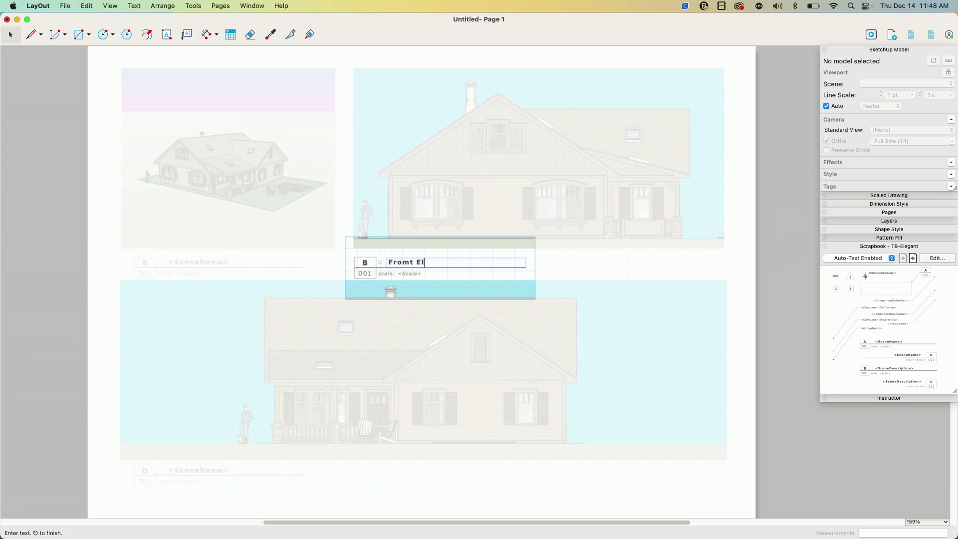
pyautogui.write('evation')
pyautogui.press('Return')
pyautogui.press('BackSpace')
pyautogui.press('BackSpace')
pyautogui.write('n')
pyautogui.press('Return')
pyautogui.press('BackSpace')
pyautogui.click(586, 261)
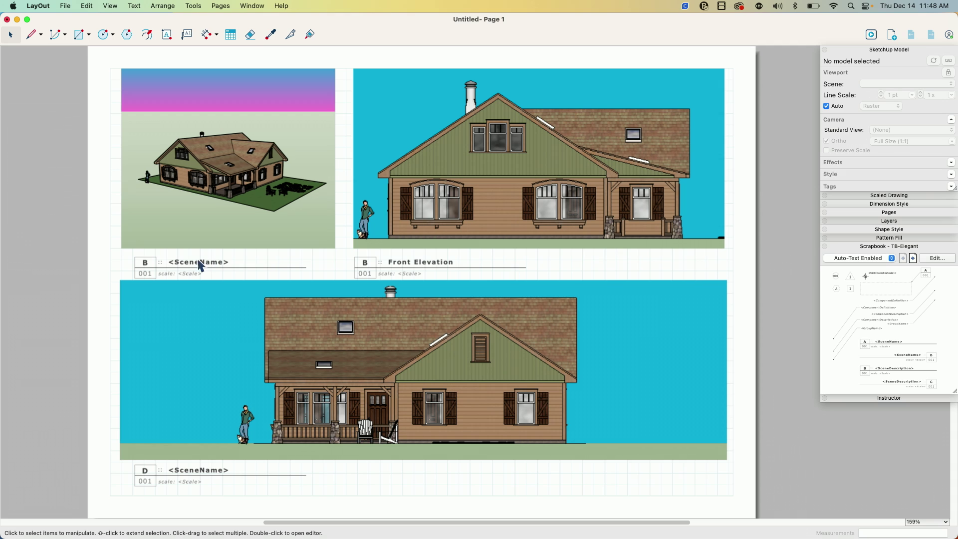
# - Replace caption A's scene name placeholder with 'Isometric'
pyautogui.doubleClick(149, 270)
pyautogui.click(145, 265)
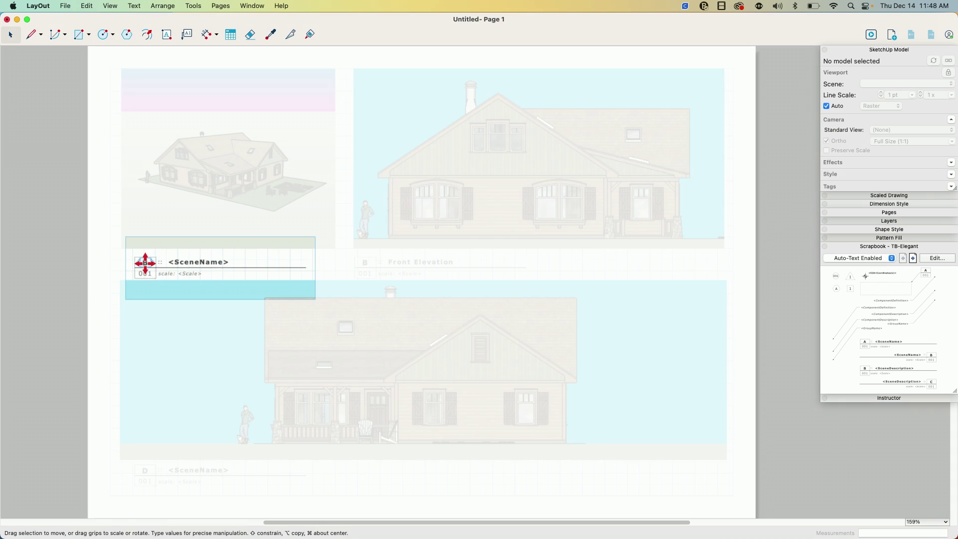
pyautogui.doubleClick(144, 263)
pyautogui.press('Escape')
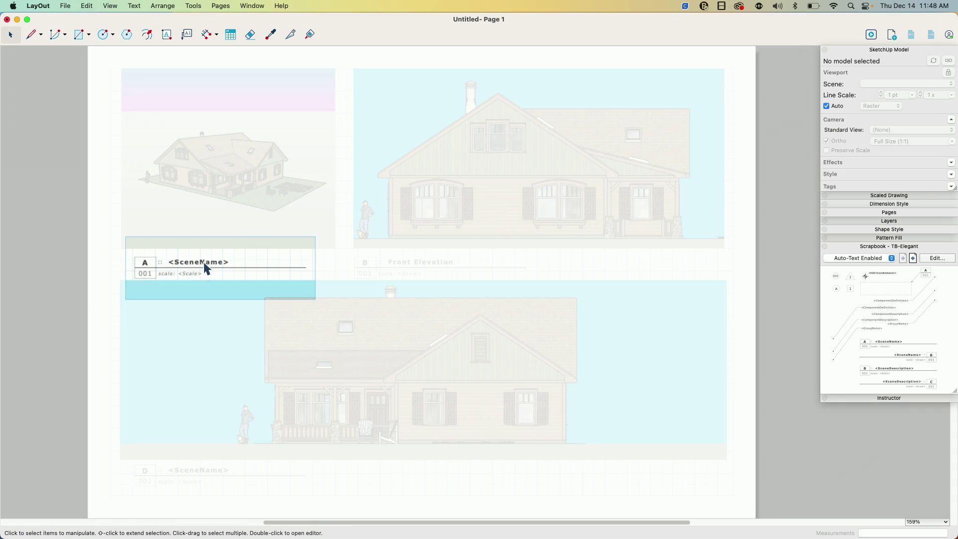
pyautogui.click(180, 266)
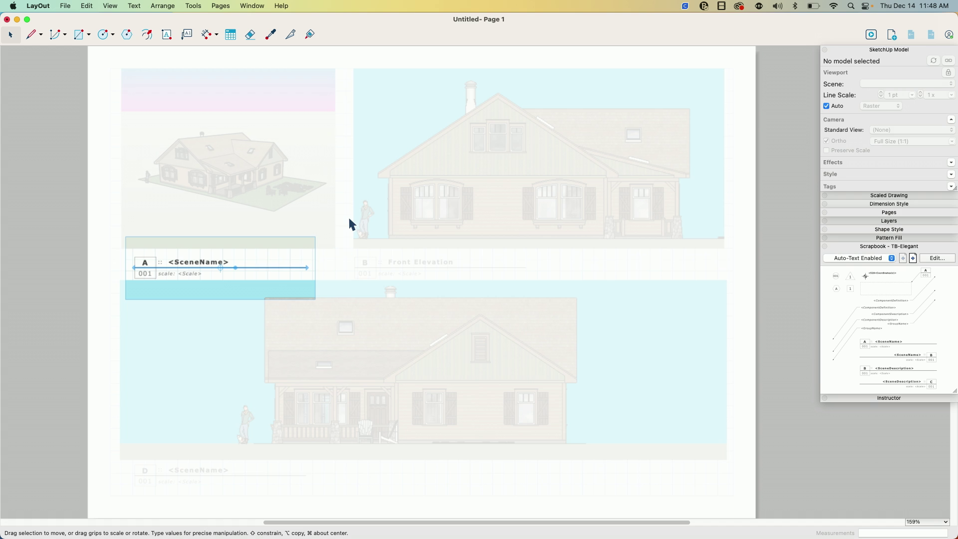
pyautogui.press('Escape')
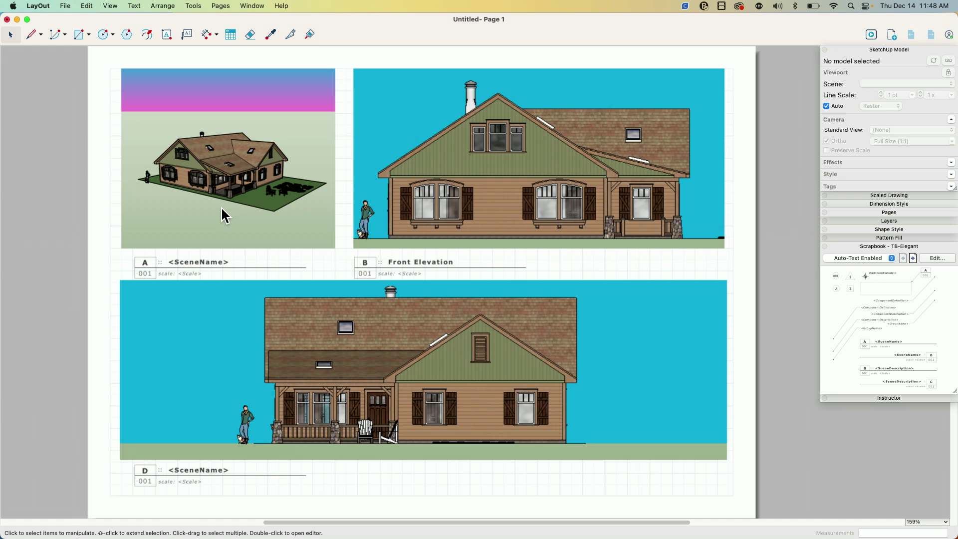
pyautogui.click(196, 259)
pyautogui.doubleClick(195, 260)
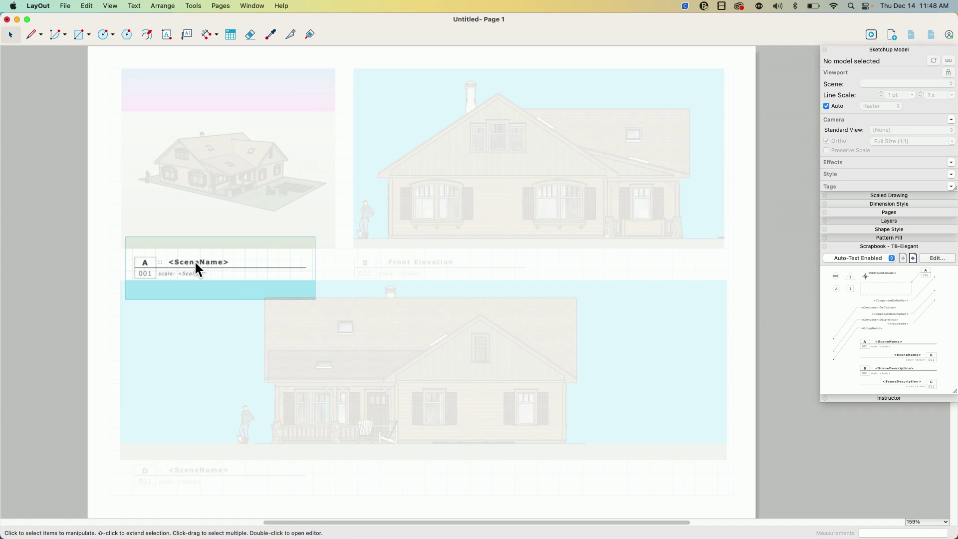
pyautogui.doubleClick(195, 262)
pyautogui.write('I')
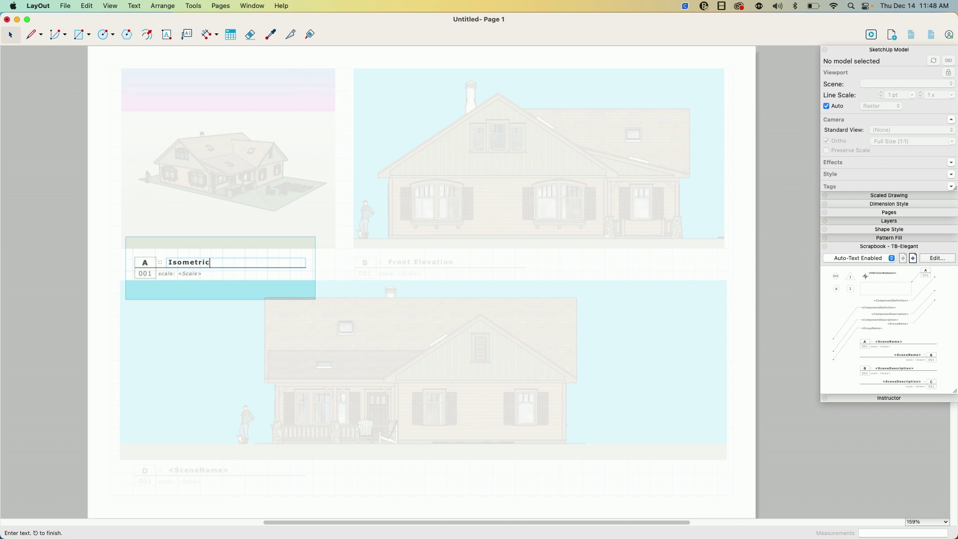
pyautogui.write('sometric')
pyautogui.press('Return')
pyautogui.press('BackSpace')
pyautogui.click(85, 272)
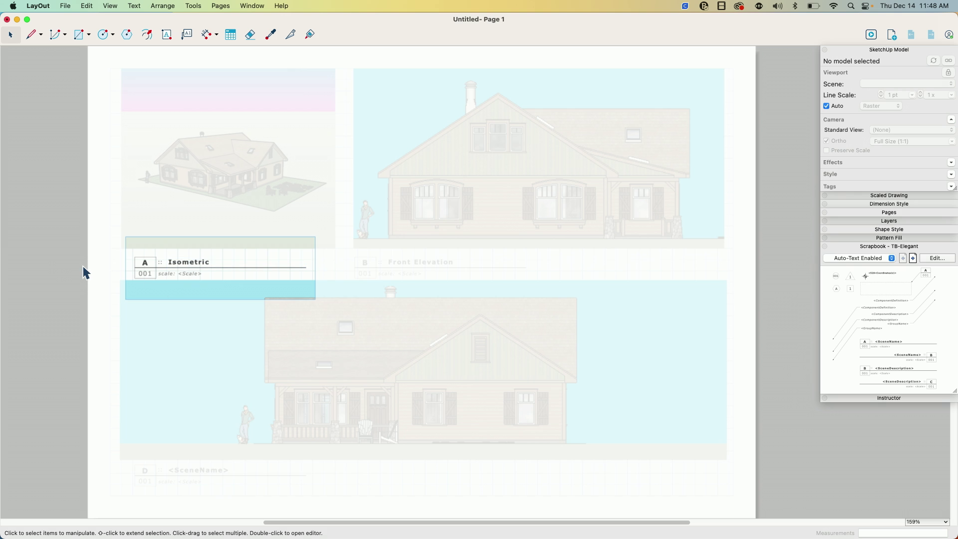
# - Change the bottom caption's letter D to C and title it 'East Elevation'
pyautogui.click(183, 482)
pyautogui.doubleClick(183, 482)
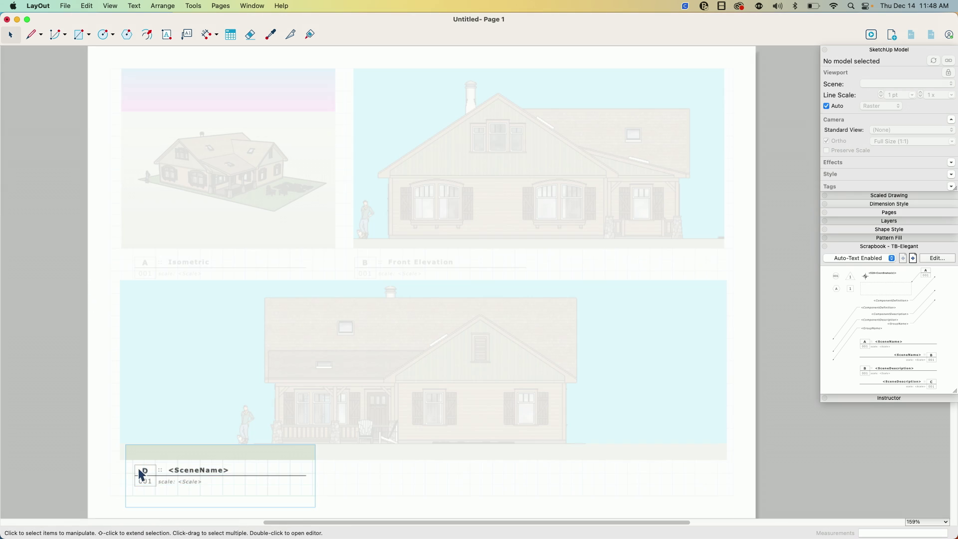
pyautogui.click(142, 470)
pyautogui.doubleClick(146, 470)
pyautogui.click(175, 470)
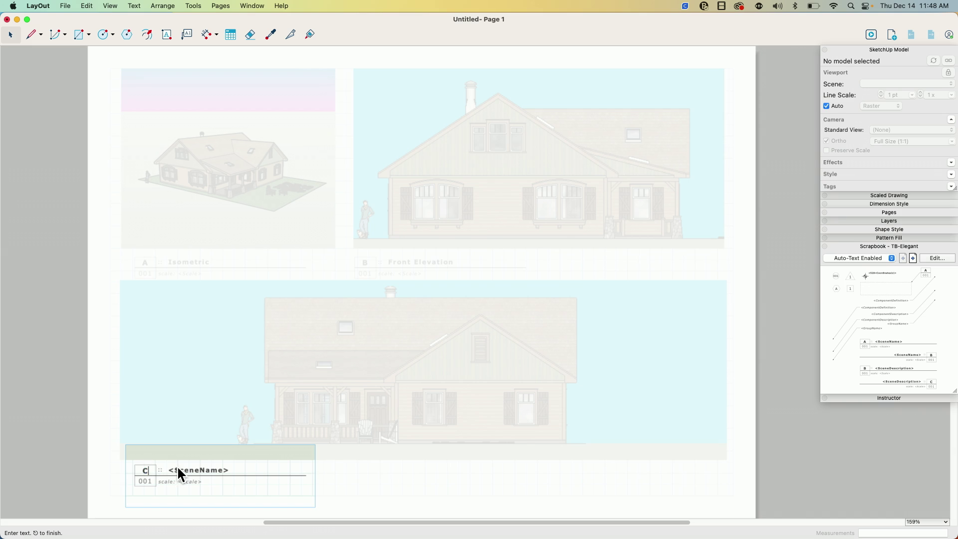
pyautogui.doubleClick(179, 469)
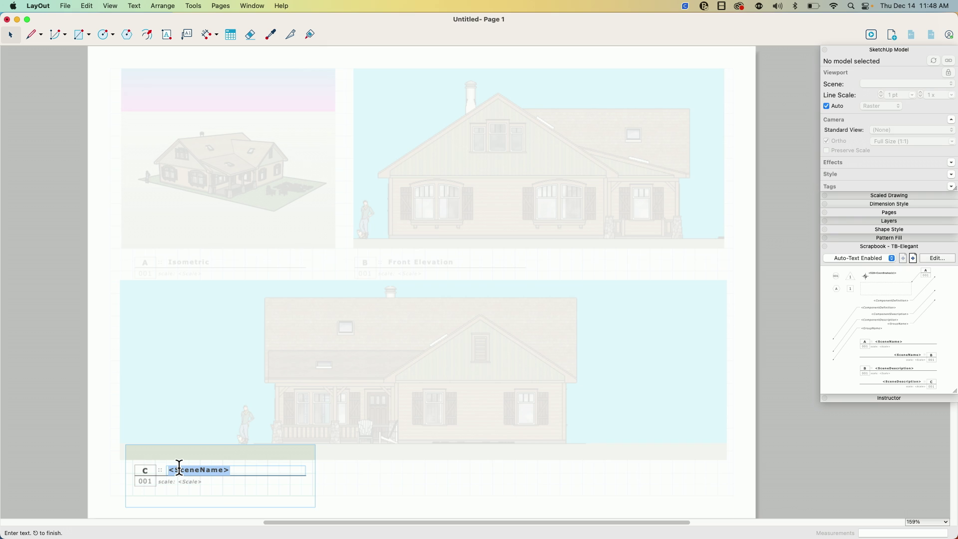
pyautogui.write('E')
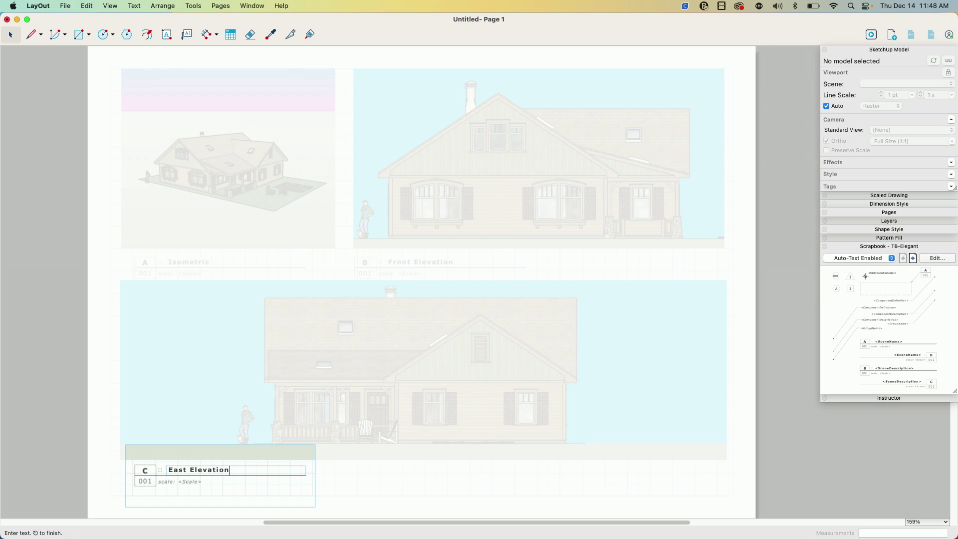
pyautogui.write('ast Elevation')
pyautogui.press('Return')
pyautogui.press('BackSpace')
pyautogui.click(70, 463)
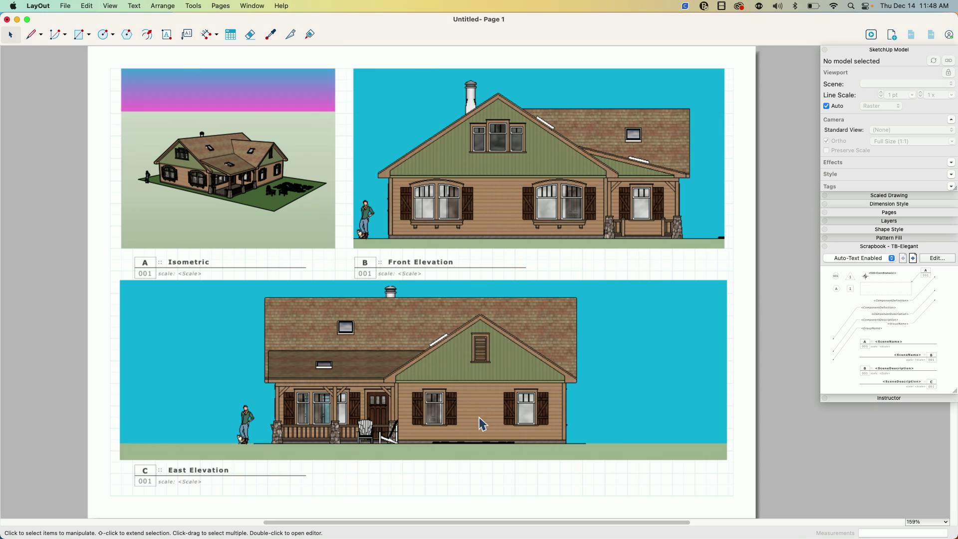
# - Verify the three viewports link to Cabin-Template.skp scenes ISO, FRONT and RIGHT
pyautogui.click(233, 133)
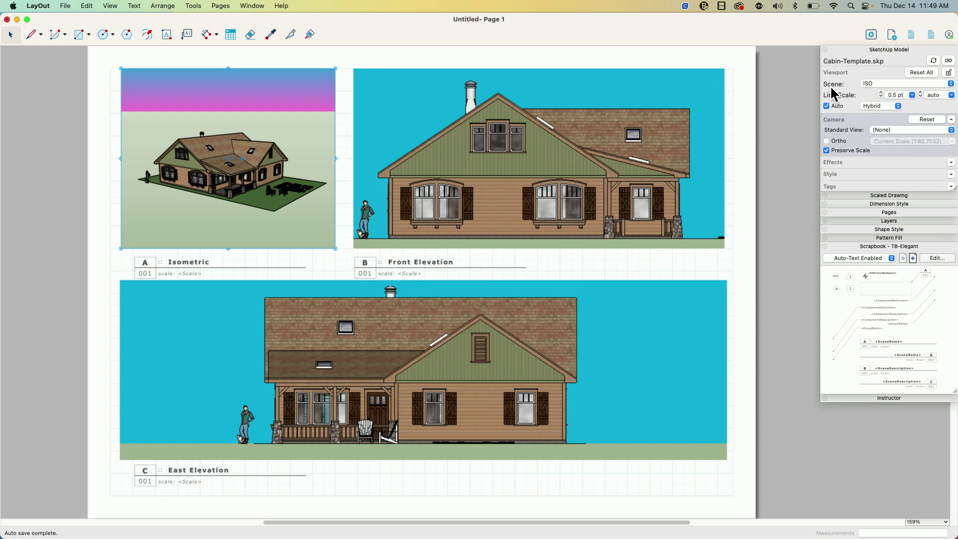
pyautogui.click(509, 173)
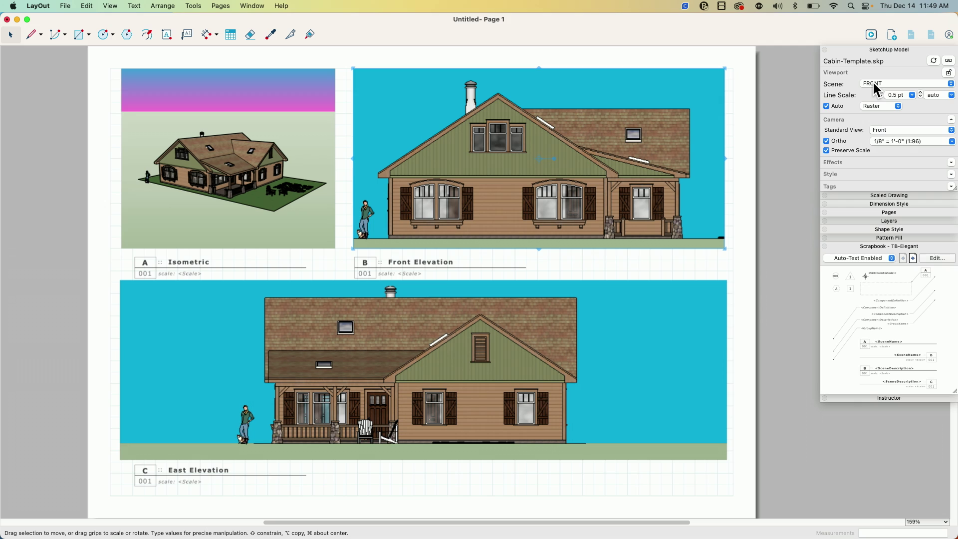
pyautogui.click(560, 317)
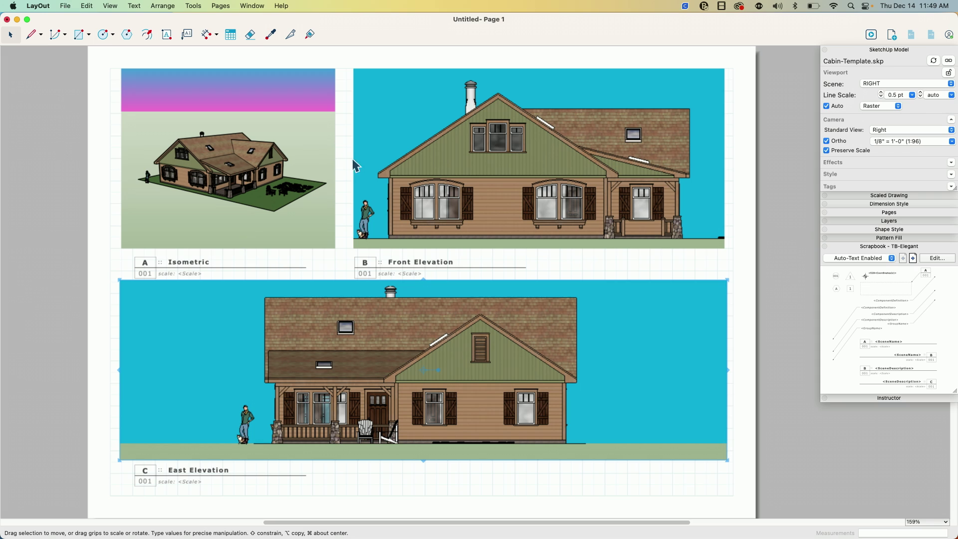
pyautogui.click(69, 6)
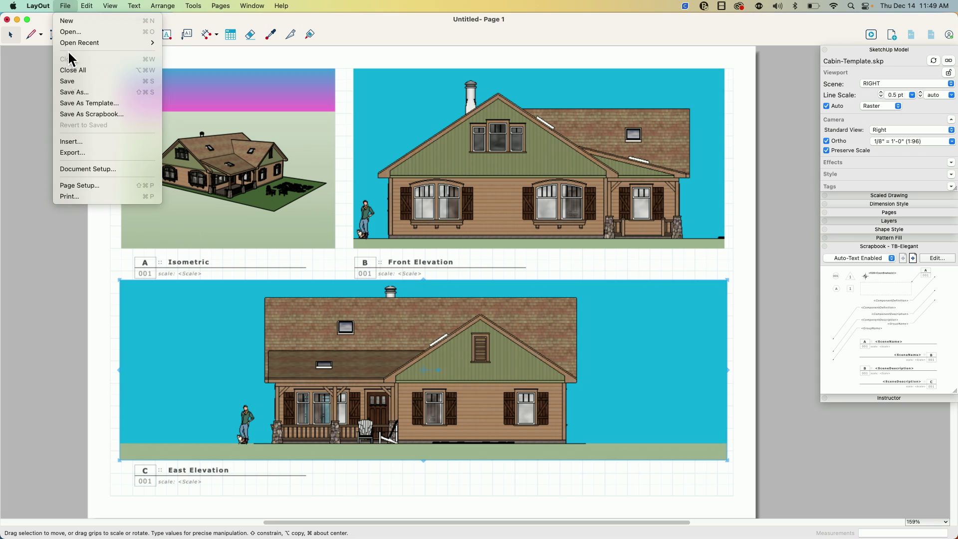
# - Save the current layout as a template named 'Brand New Template' in the Templates folder
pyautogui.click(128, 106)
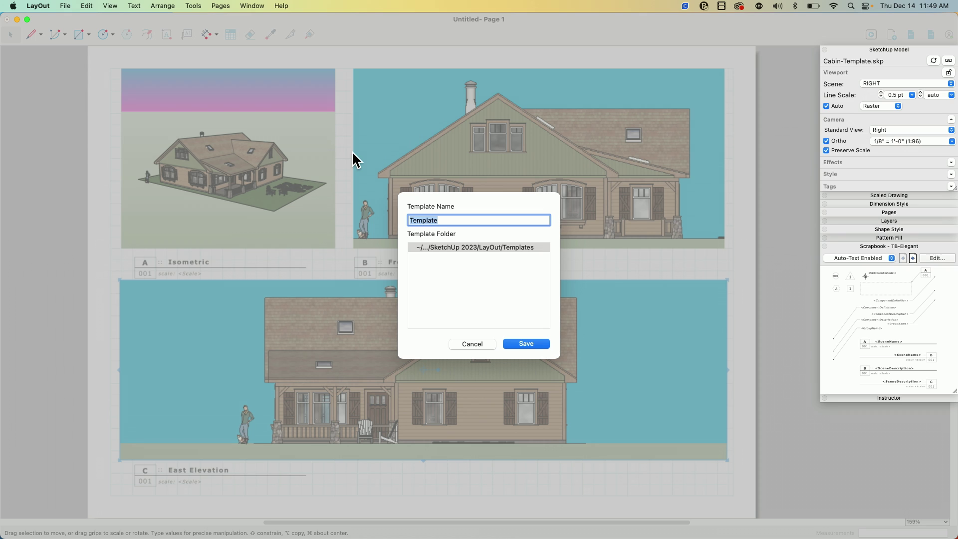
pyautogui.write('Brand New')
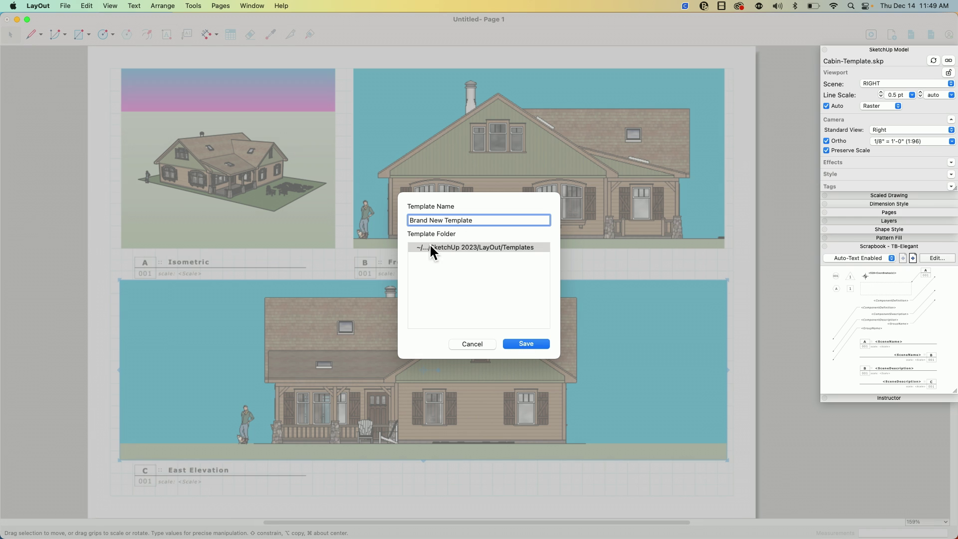
pyautogui.click(518, 342)
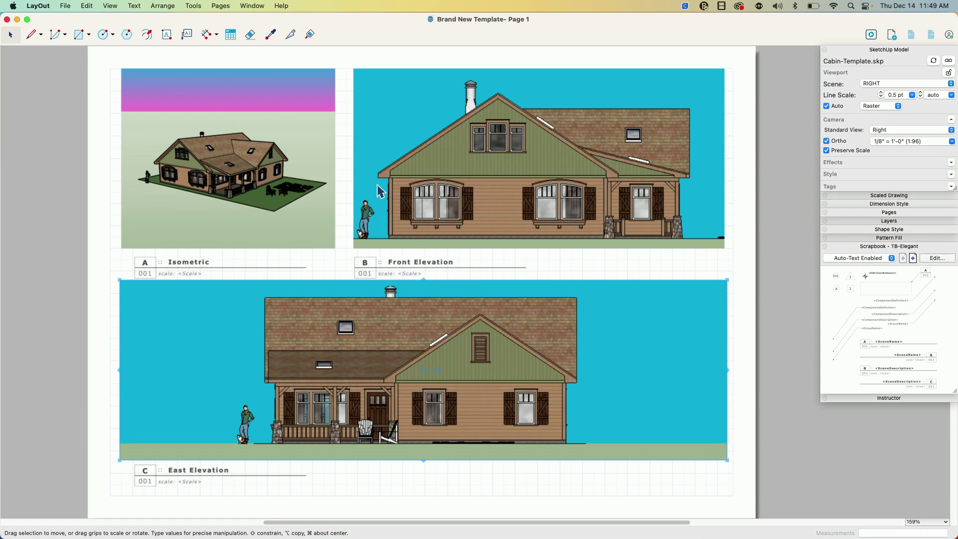
pyautogui.click(66, 7)
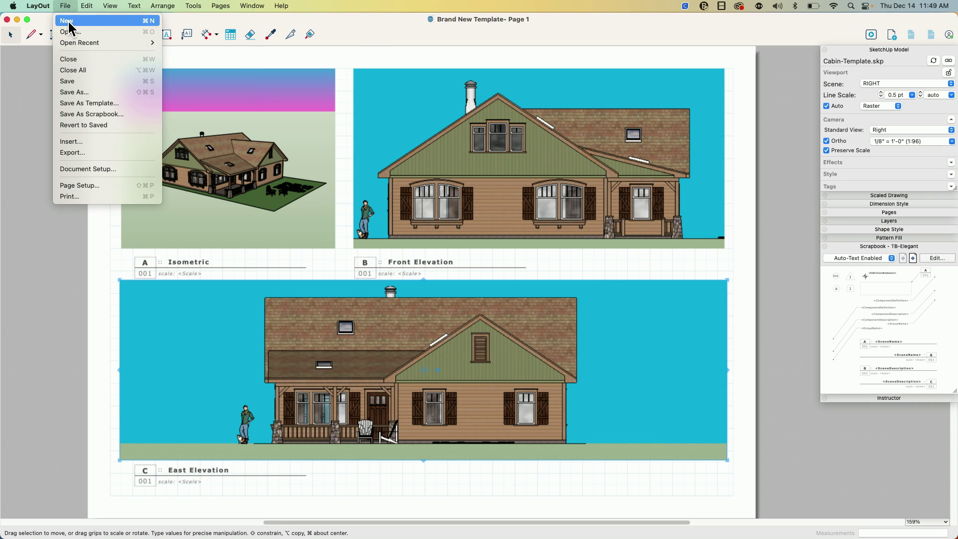
# - Create a new document from the user's 'Brand New Template' template
pyautogui.click(69, 22)
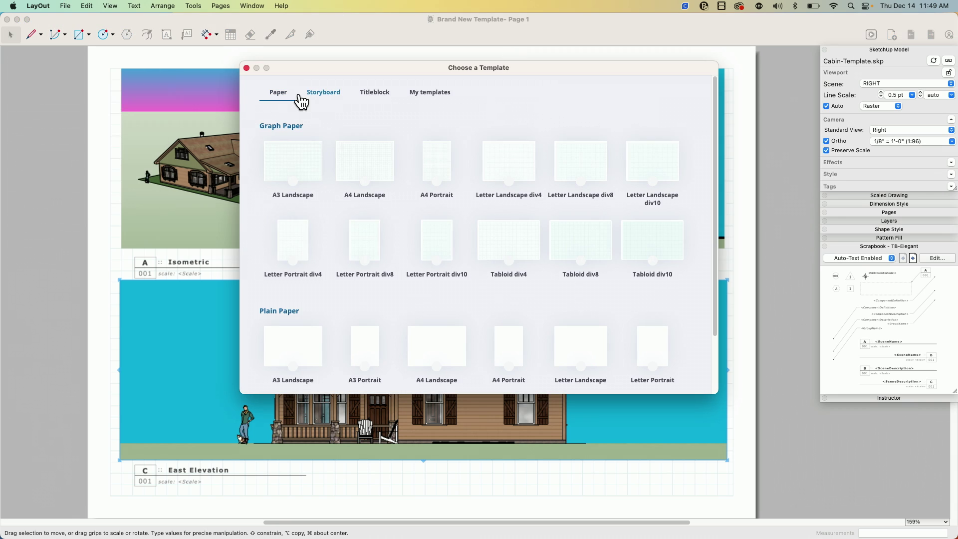
pyautogui.scroll(-3, 424, 235)
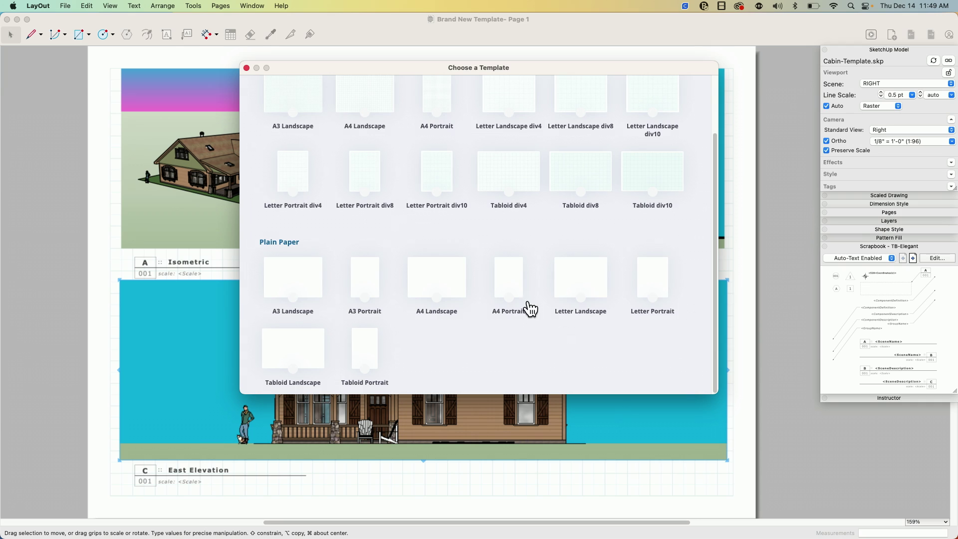
pyautogui.scroll(3, 528, 310)
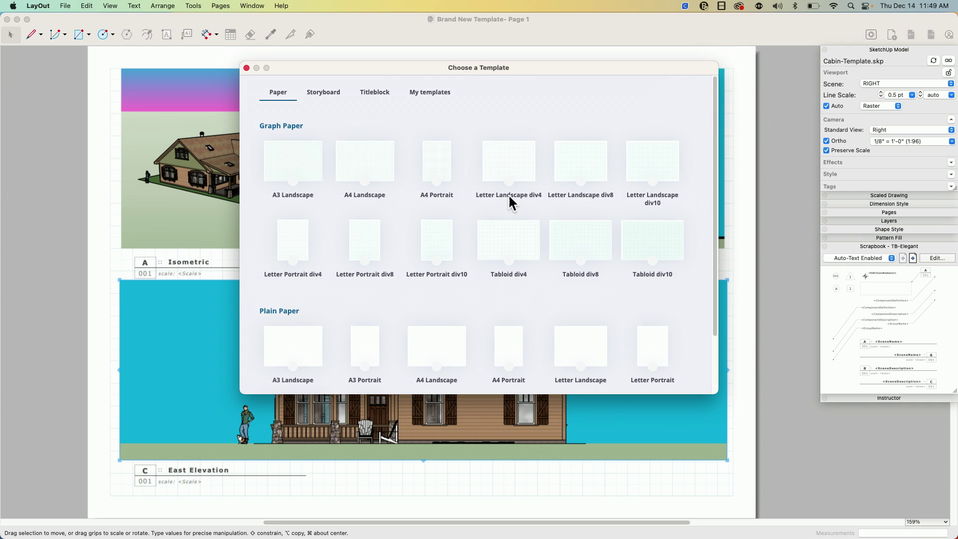
pyautogui.click(432, 99)
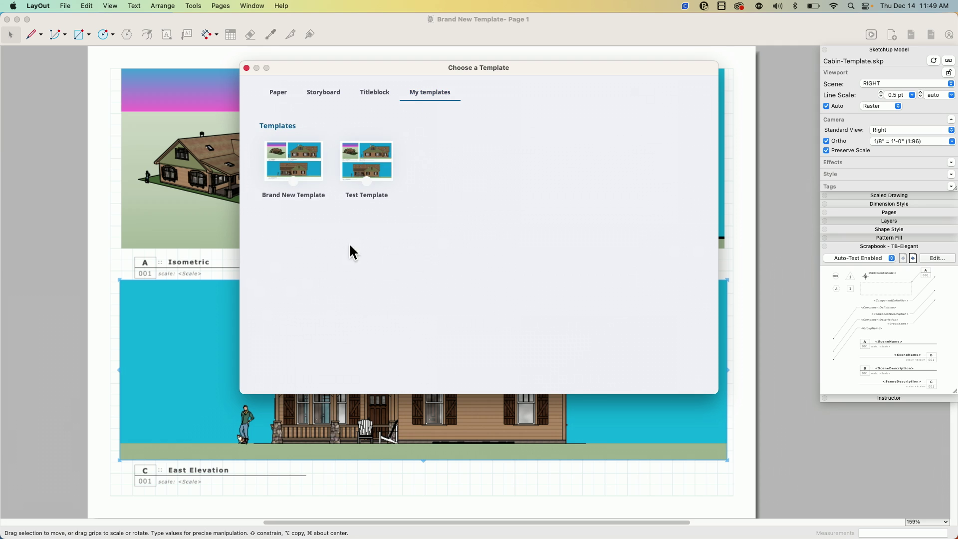
pyautogui.doubleClick(296, 157)
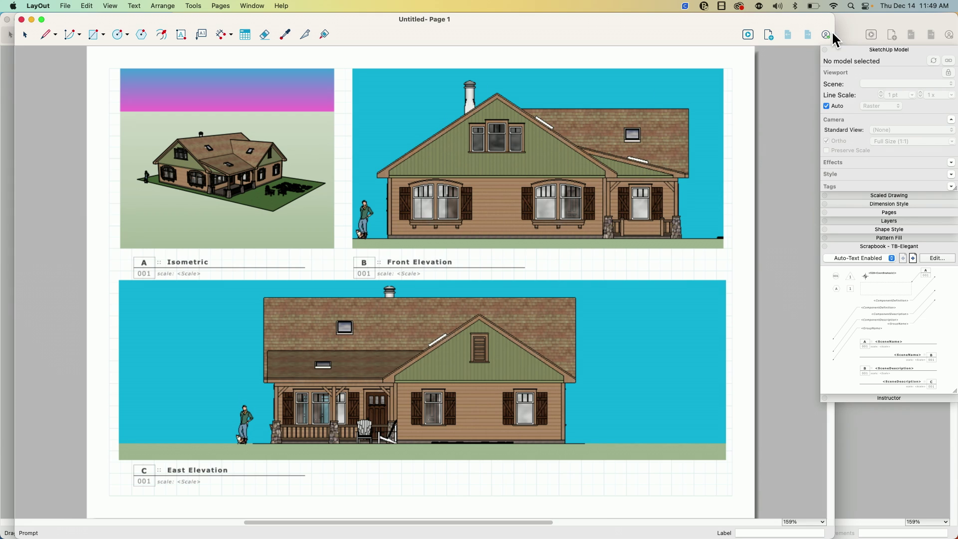
# - Widen the window and check that the Isometric, Front and East Elevation viewports link Cabin-Template.skp
pyautogui.moveTo(834, 36); pyautogui.dragTo(954, 31)
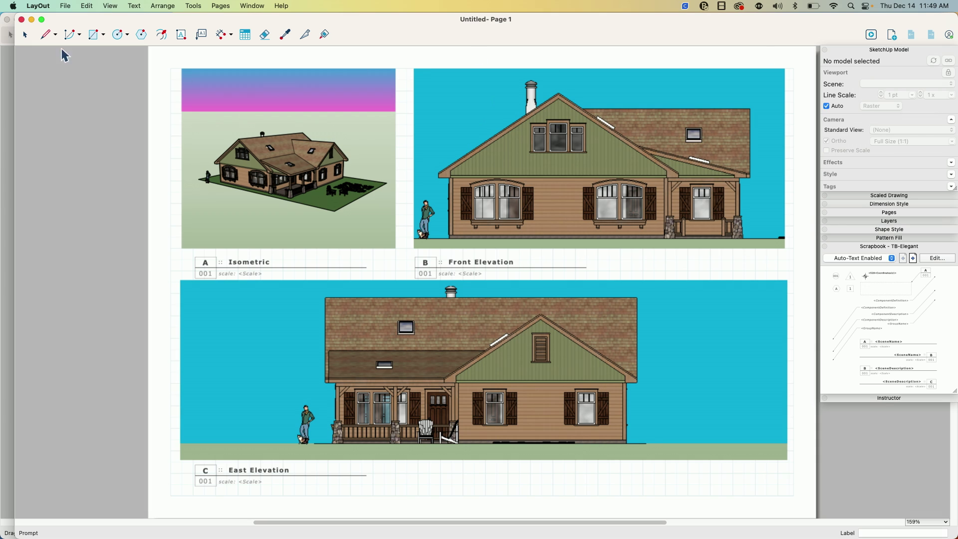
pyautogui.moveTo(15, 66); pyautogui.dragTo(1, 66)
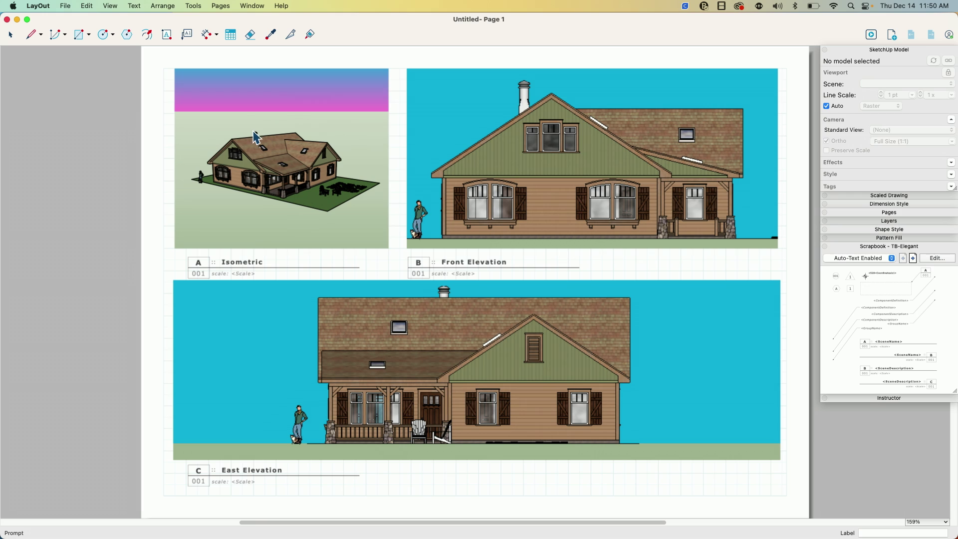
pyautogui.click(231, 170)
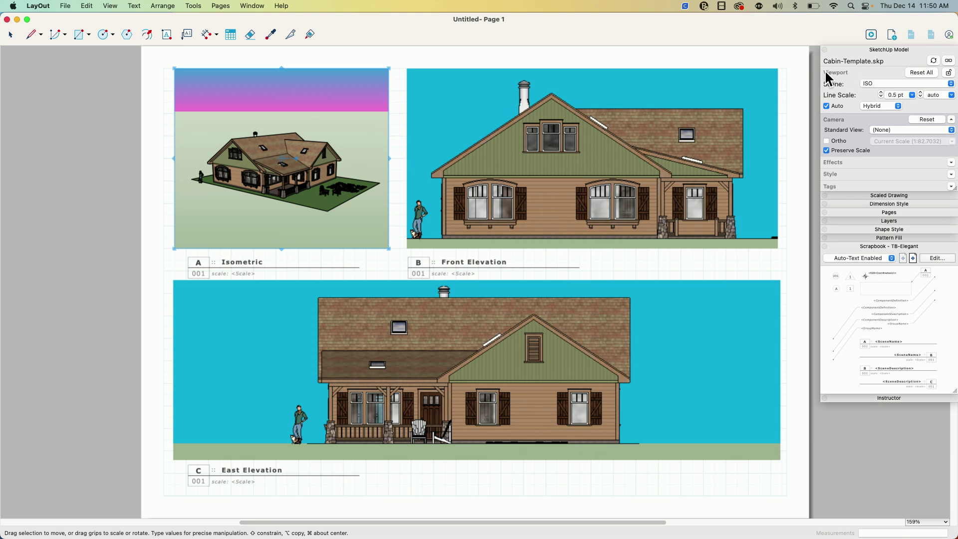
pyautogui.click(633, 162)
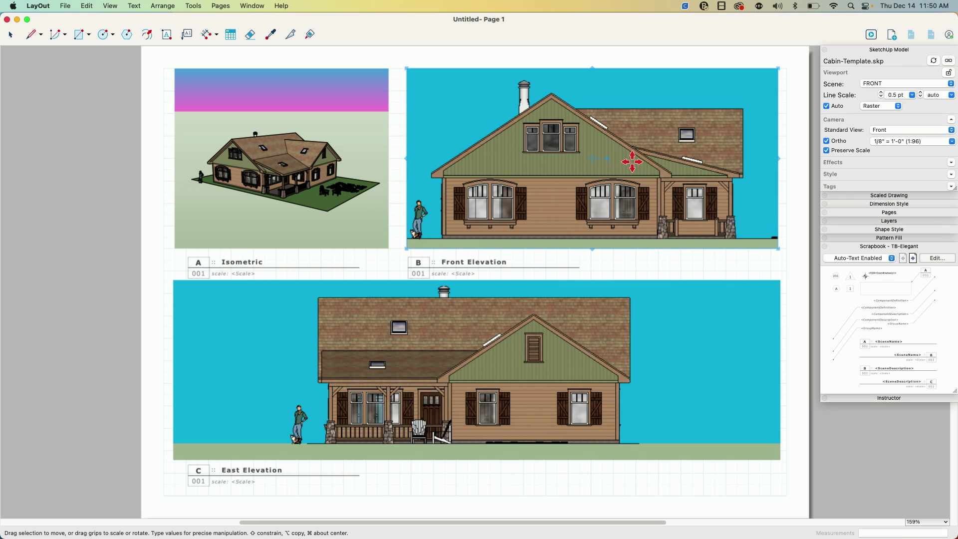
pyautogui.click(559, 331)
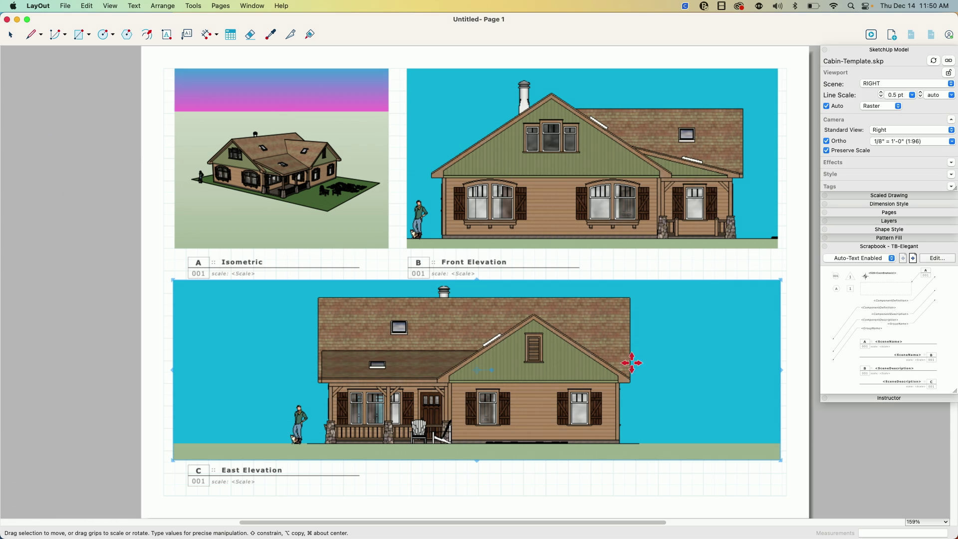
# - Relink the Cabin-Template.skp reference to Franklin-Template.skp in Document Setup > References
pyautogui.click(99, 114)
pyautogui.click(65, 6)
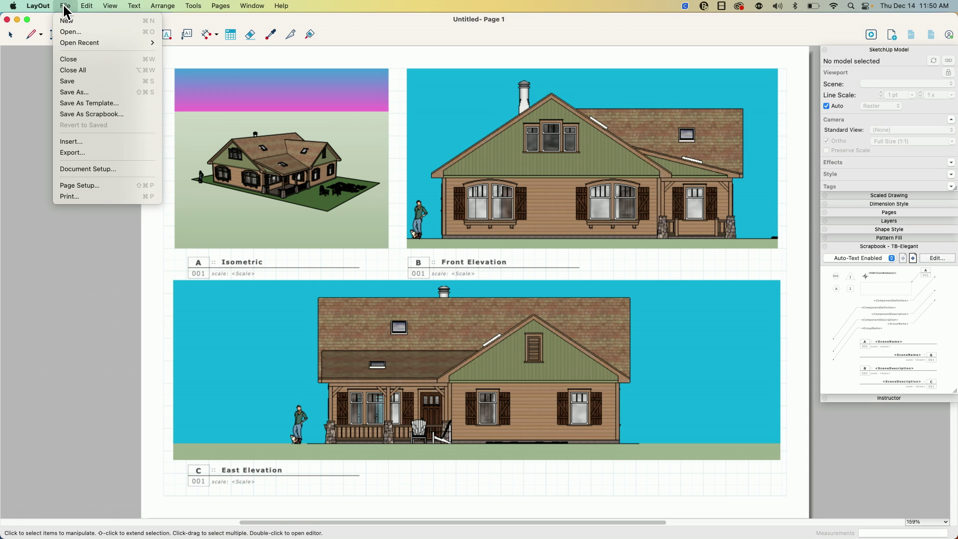
pyautogui.click(88, 165)
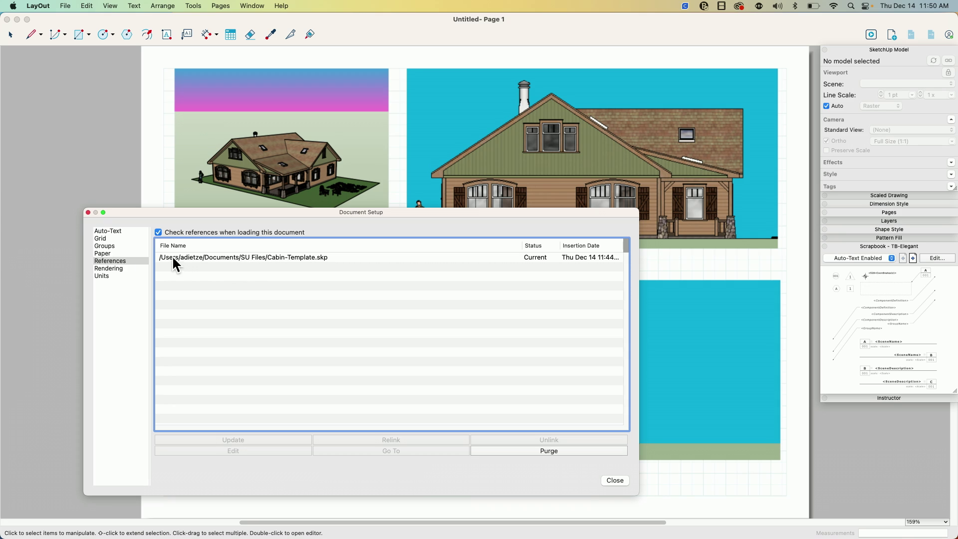
pyautogui.click(289, 257)
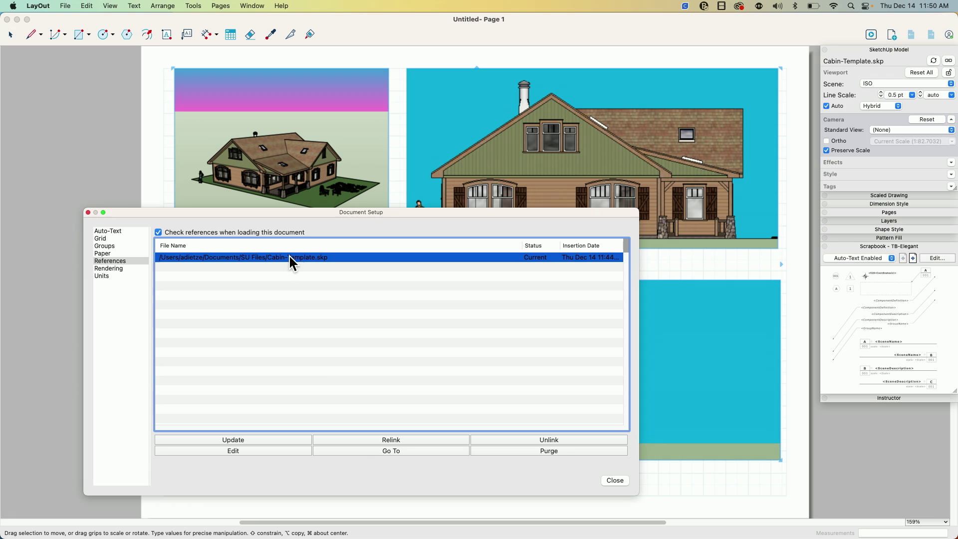
pyautogui.click(381, 440)
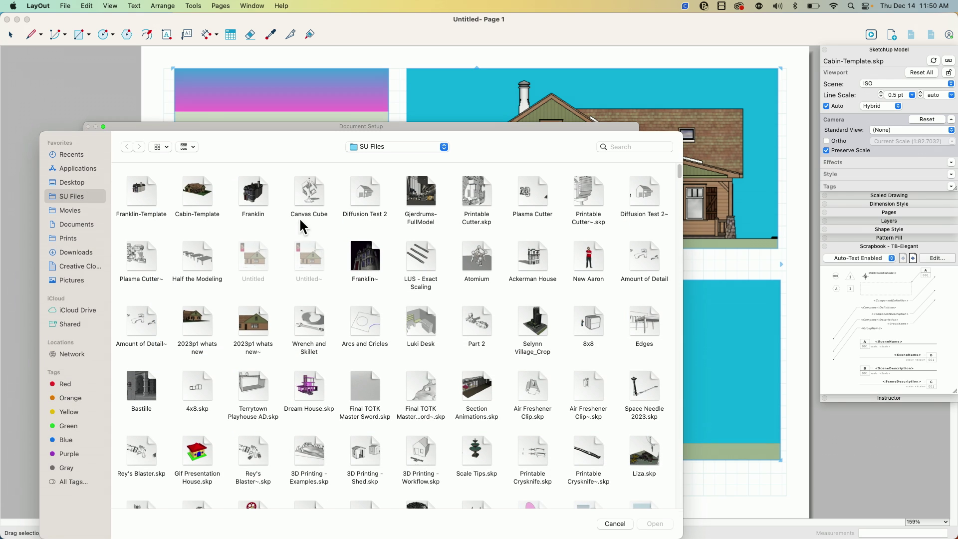
pyautogui.click(140, 191)
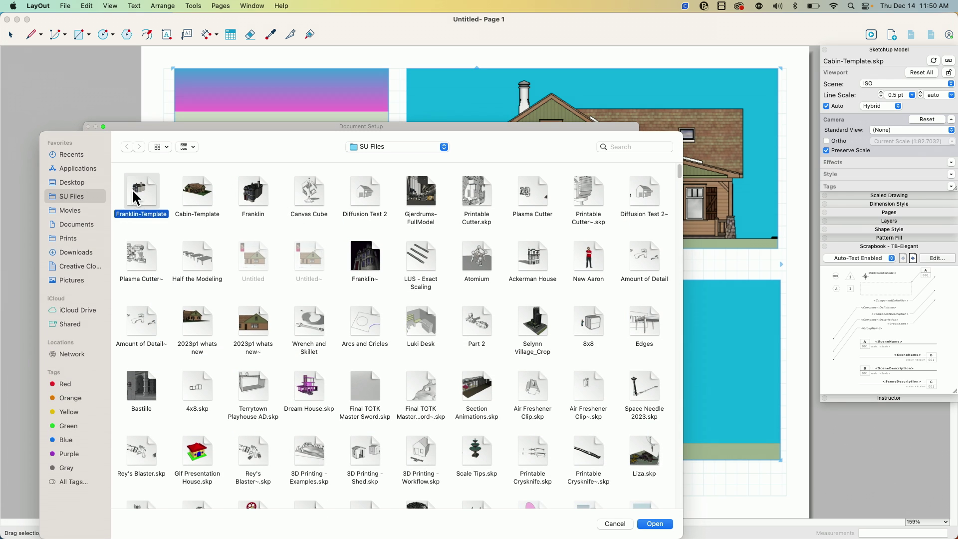
pyautogui.click(657, 524)
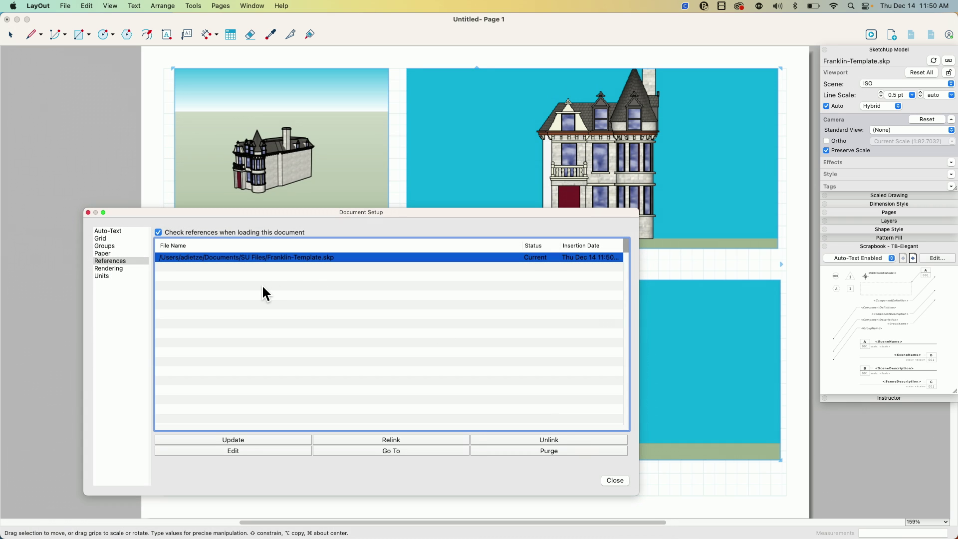
pyautogui.click(615, 481)
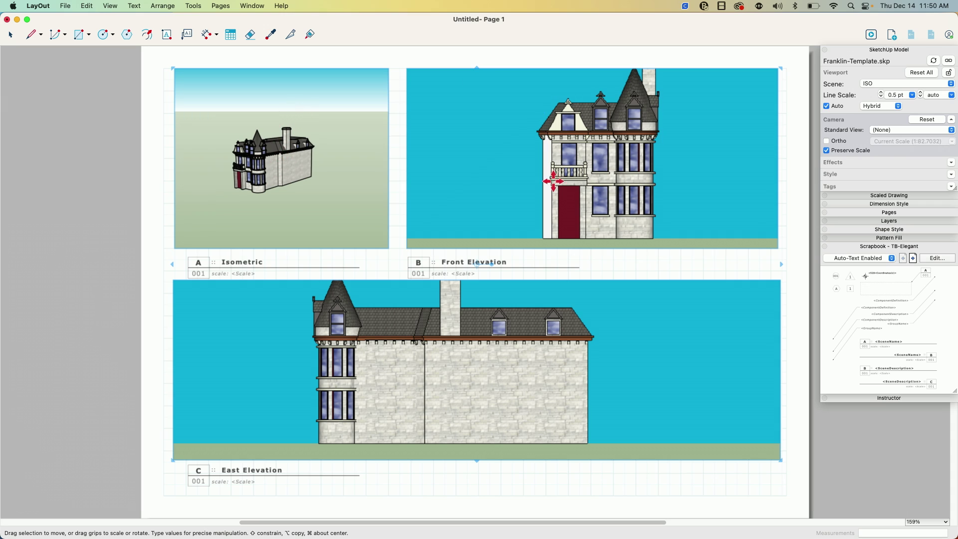
pyautogui.click(332, 152)
pyautogui.click(135, 128)
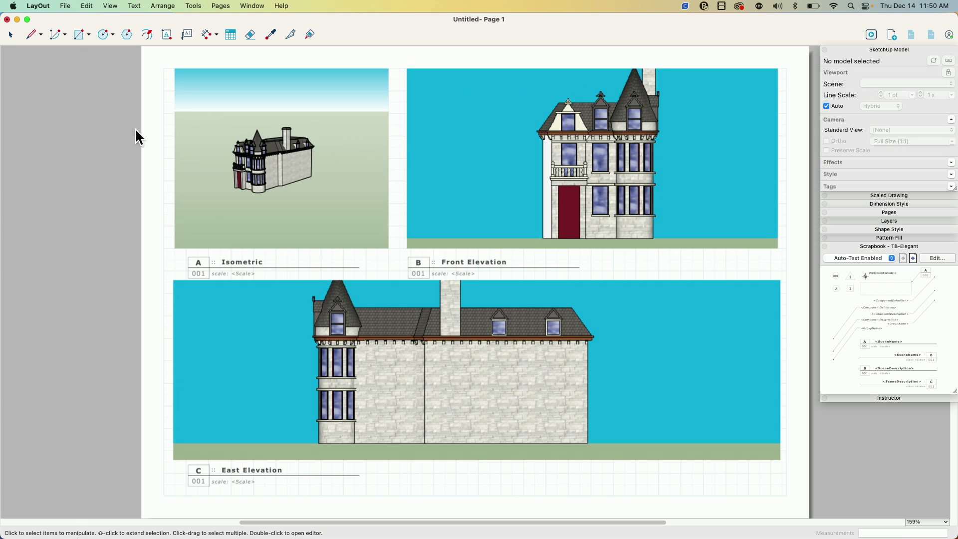
pyautogui.click(255, 132)
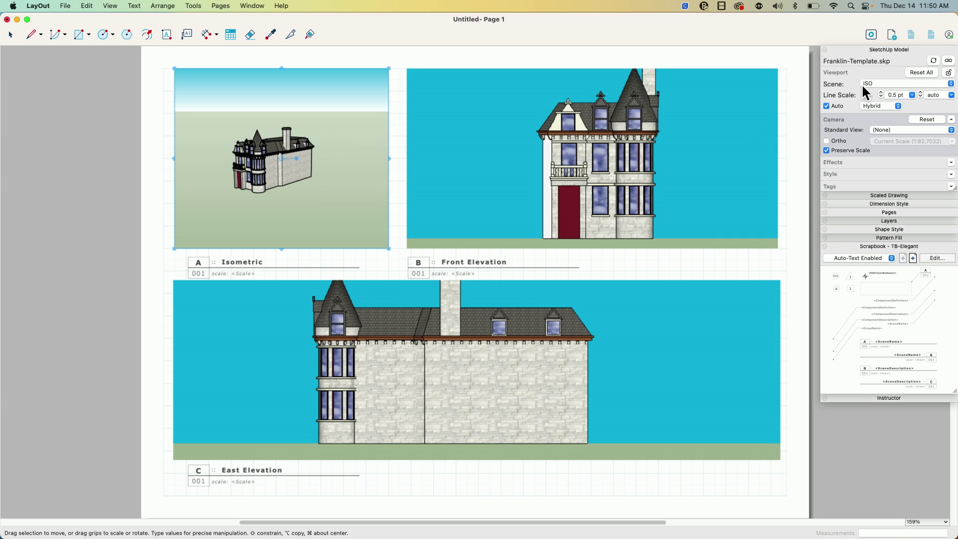
pyautogui.click(516, 135)
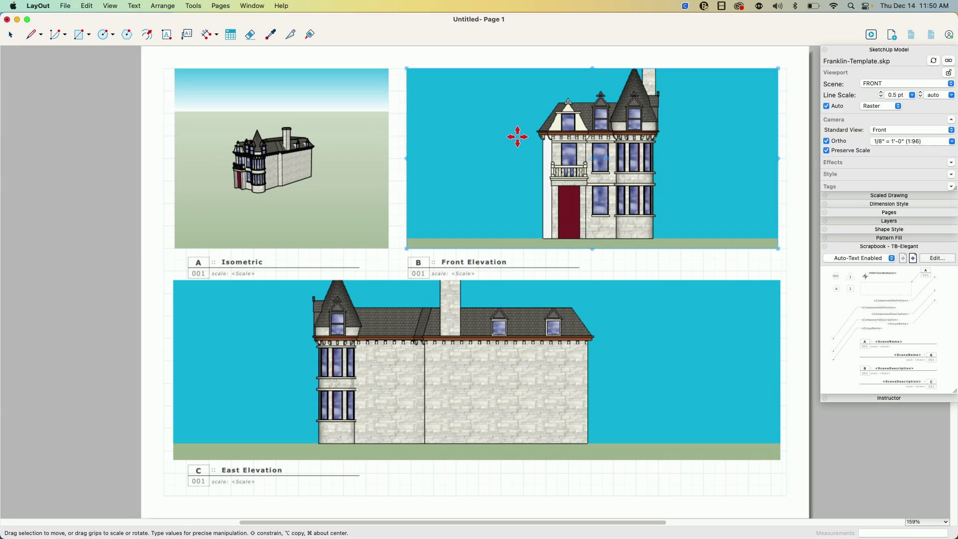
pyautogui.click(450, 360)
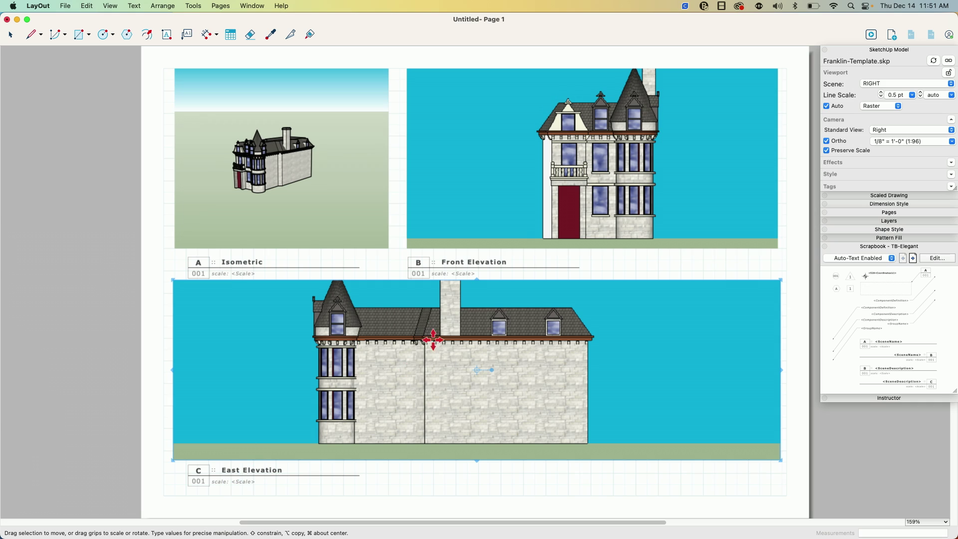
# - Nudge the East Elevation label inside its group, then cancel the move
pyautogui.click(227, 472)
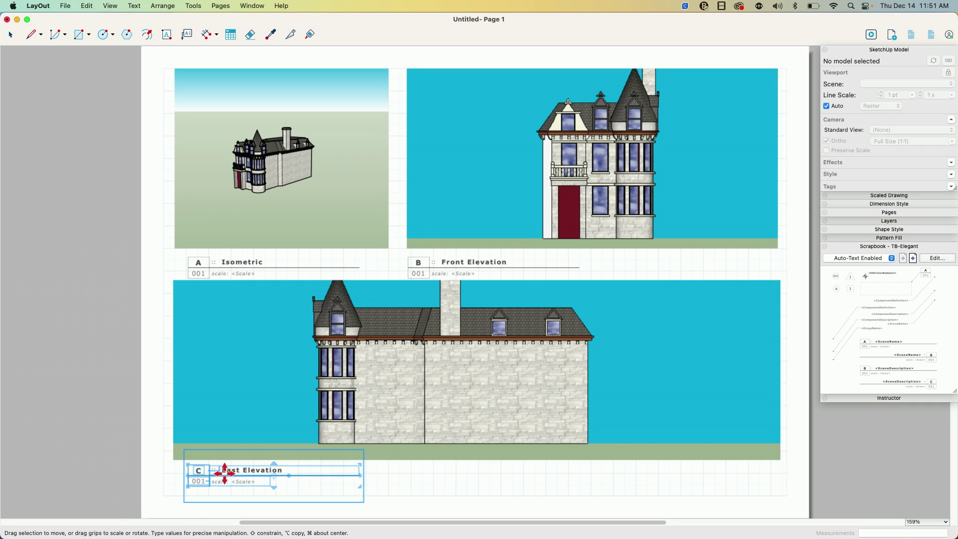
pyautogui.doubleClick(214, 481)
pyautogui.moveTo(214, 489); pyautogui.dragTo(213, 487)
pyautogui.press('Escape')
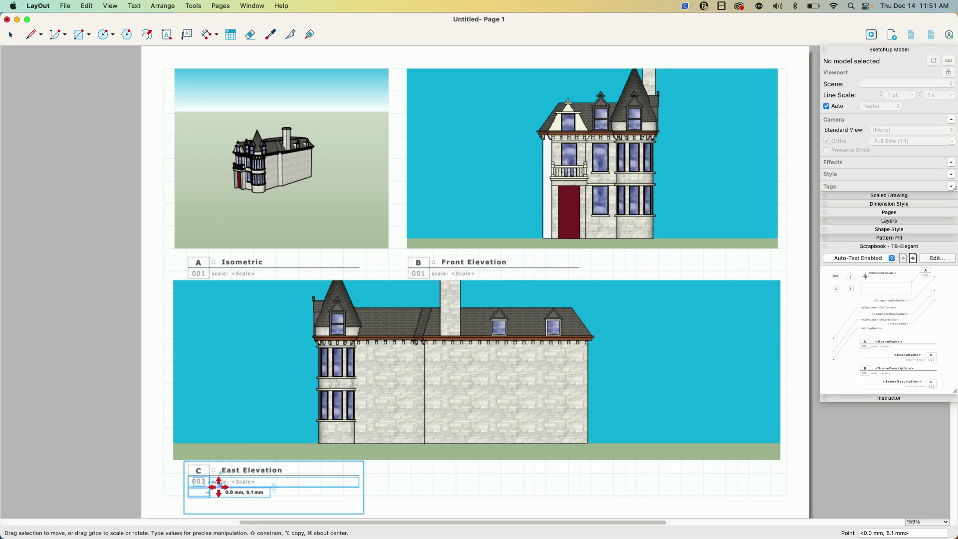
# - Resize the East Elevation viewport's top and bottom edges and move it below the labels
pyautogui.click(272, 445)
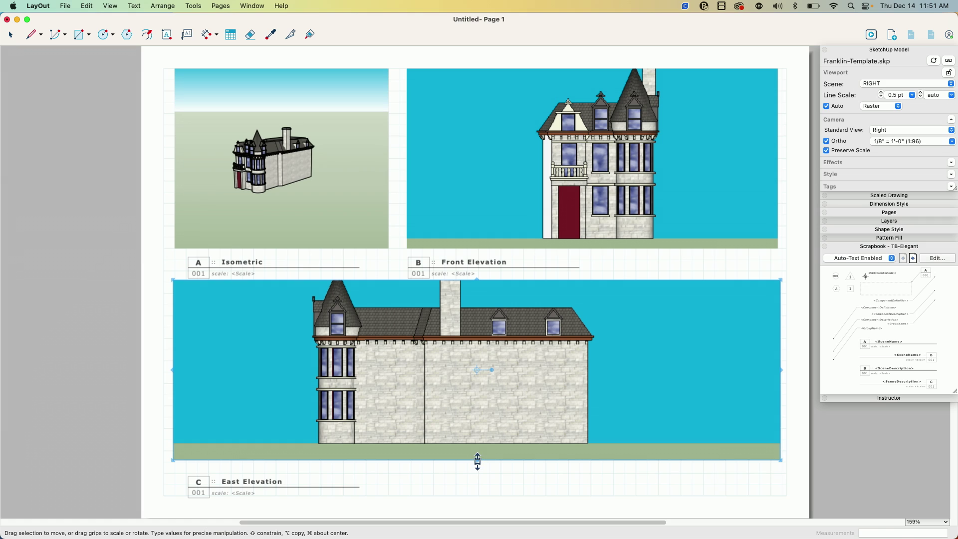
pyautogui.moveTo(478, 461); pyautogui.dragTo(477, 473)
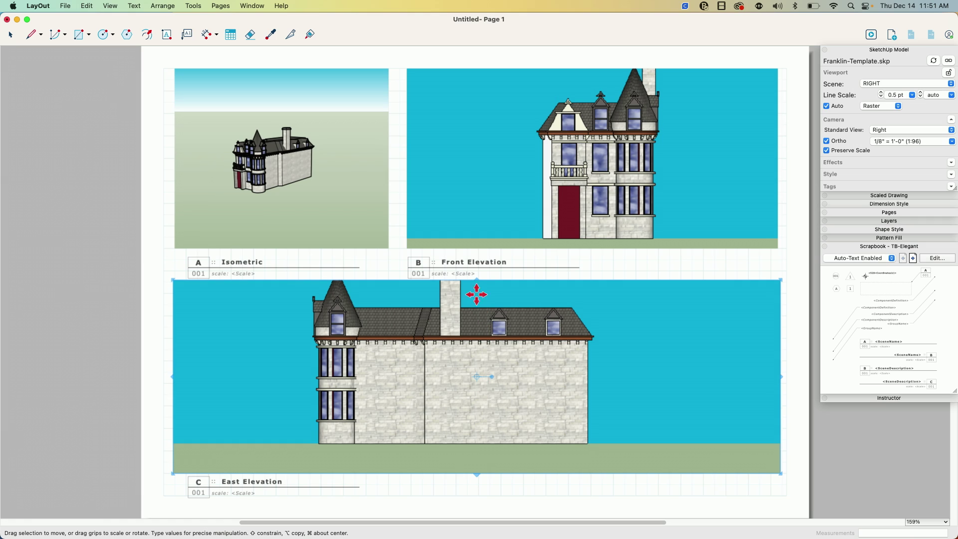
pyautogui.moveTo(476, 280); pyautogui.dragTo(477, 258)
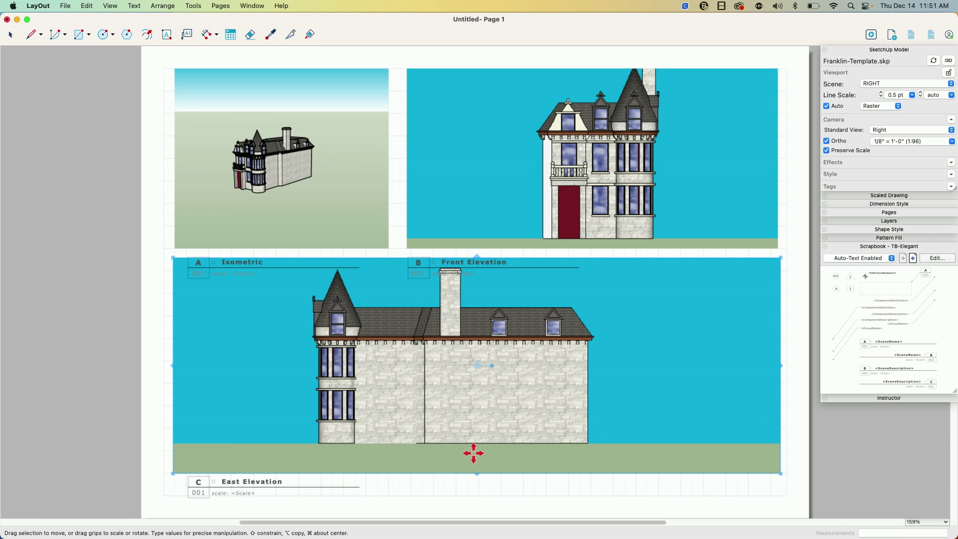
pyautogui.moveTo(477, 473); pyautogui.dragTo(476, 451)
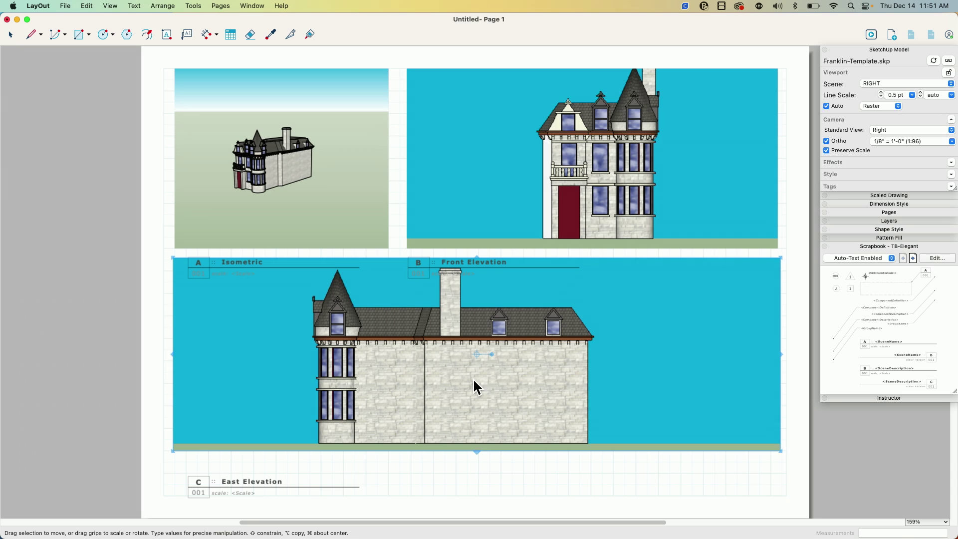
pyautogui.moveTo(475, 380); pyautogui.dragTo(474, 404)
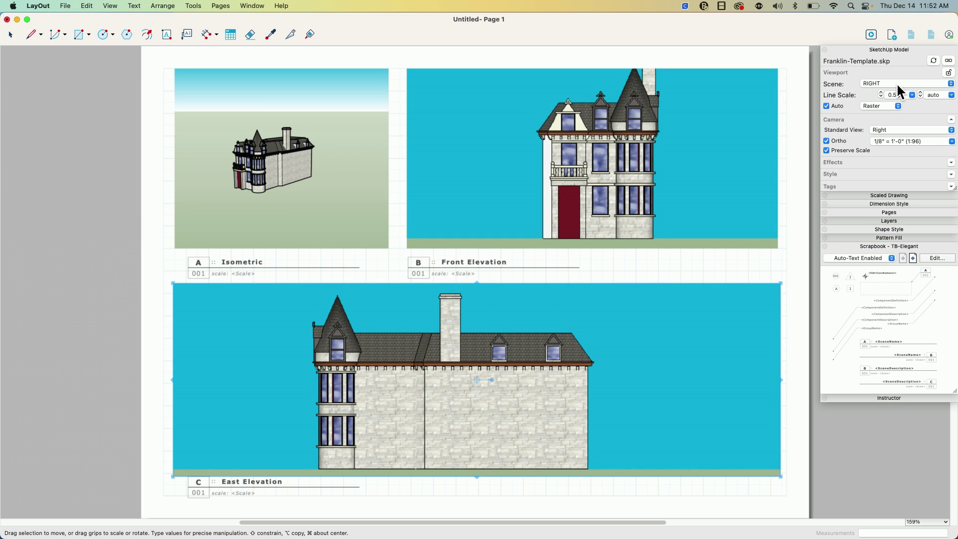
pyautogui.click(227, 146)
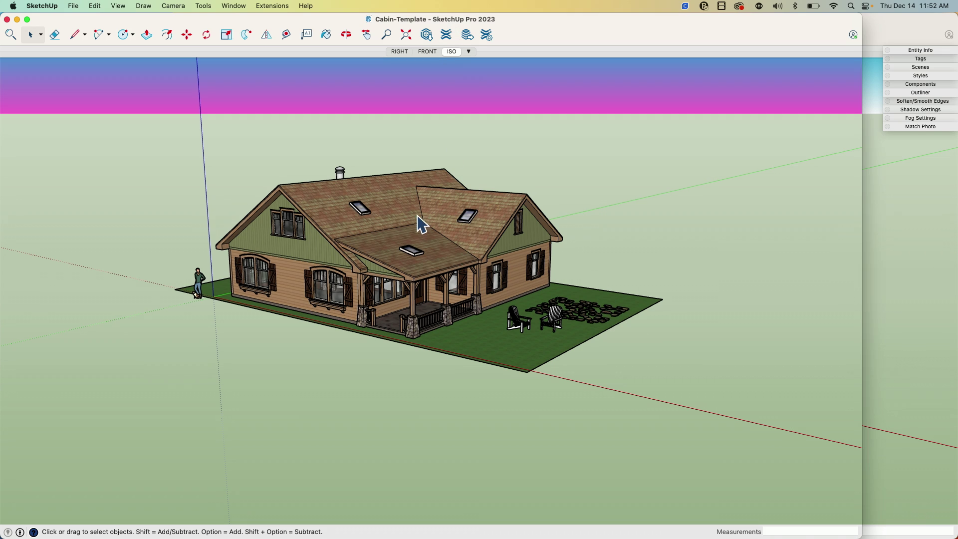
# - Set both the cabin and Franklin SketchUp models to their RIGHT scenes, then return to LayOut
pyautogui.click(427, 51)
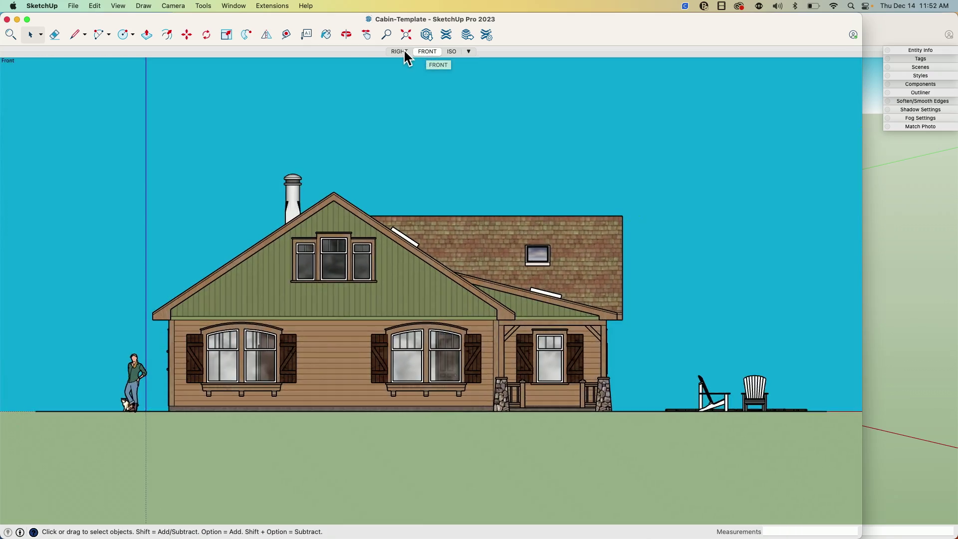
pyautogui.click(401, 52)
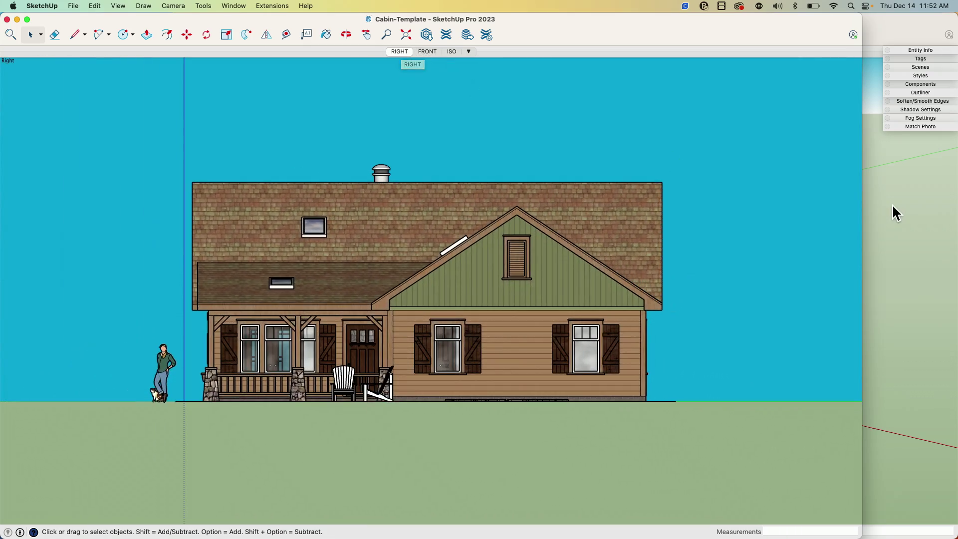
pyautogui.click(892, 200)
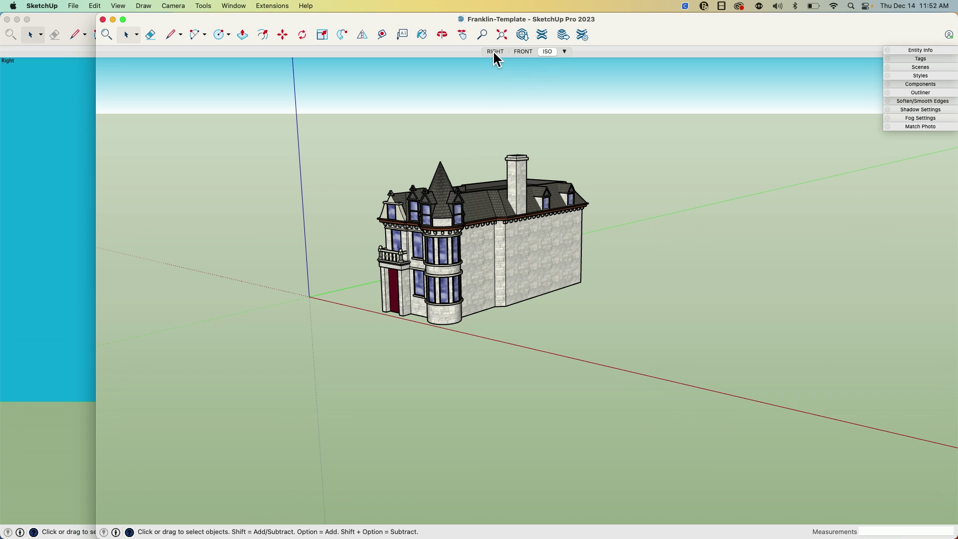
pyautogui.click(522, 51)
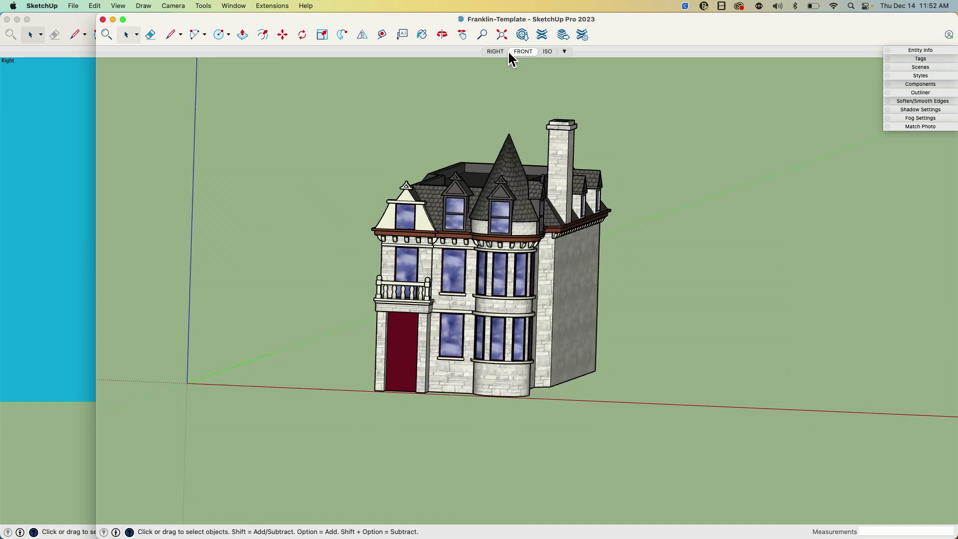
pyautogui.click(490, 51)
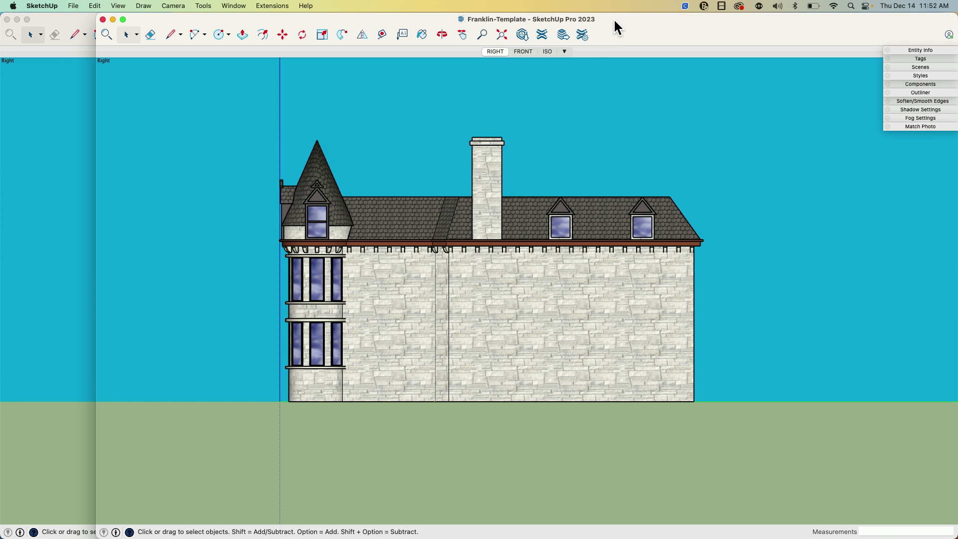
pyautogui.moveTo(614, 20); pyautogui.dragTo(517, 66)
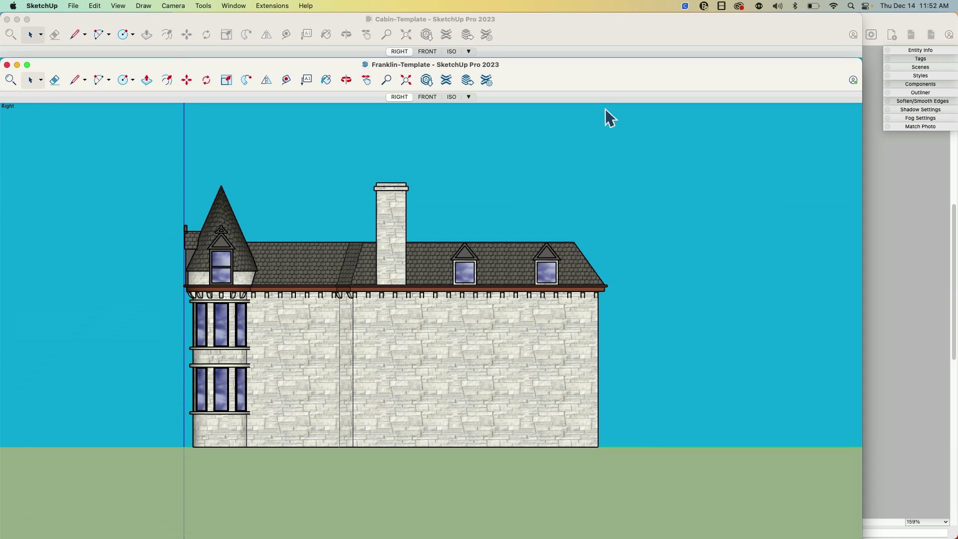
pyautogui.click(906, 214)
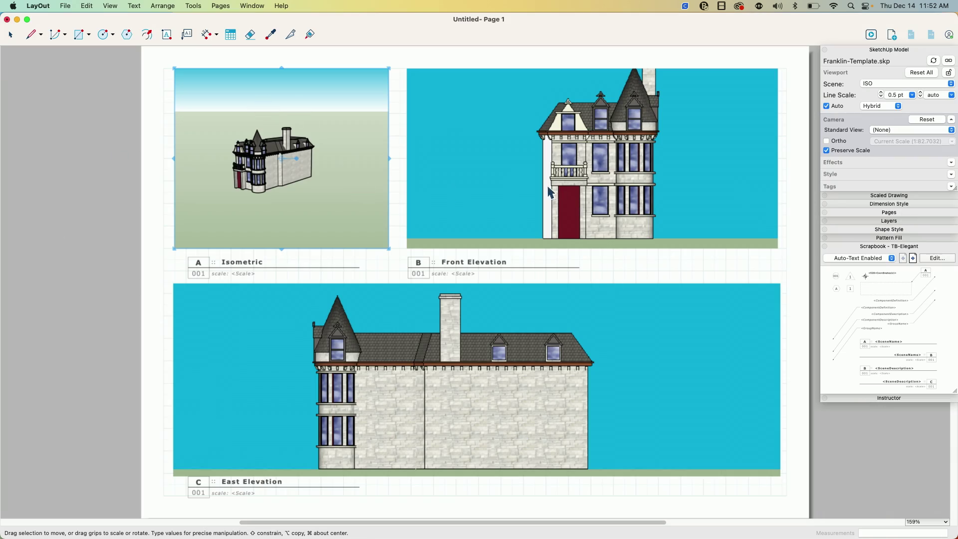